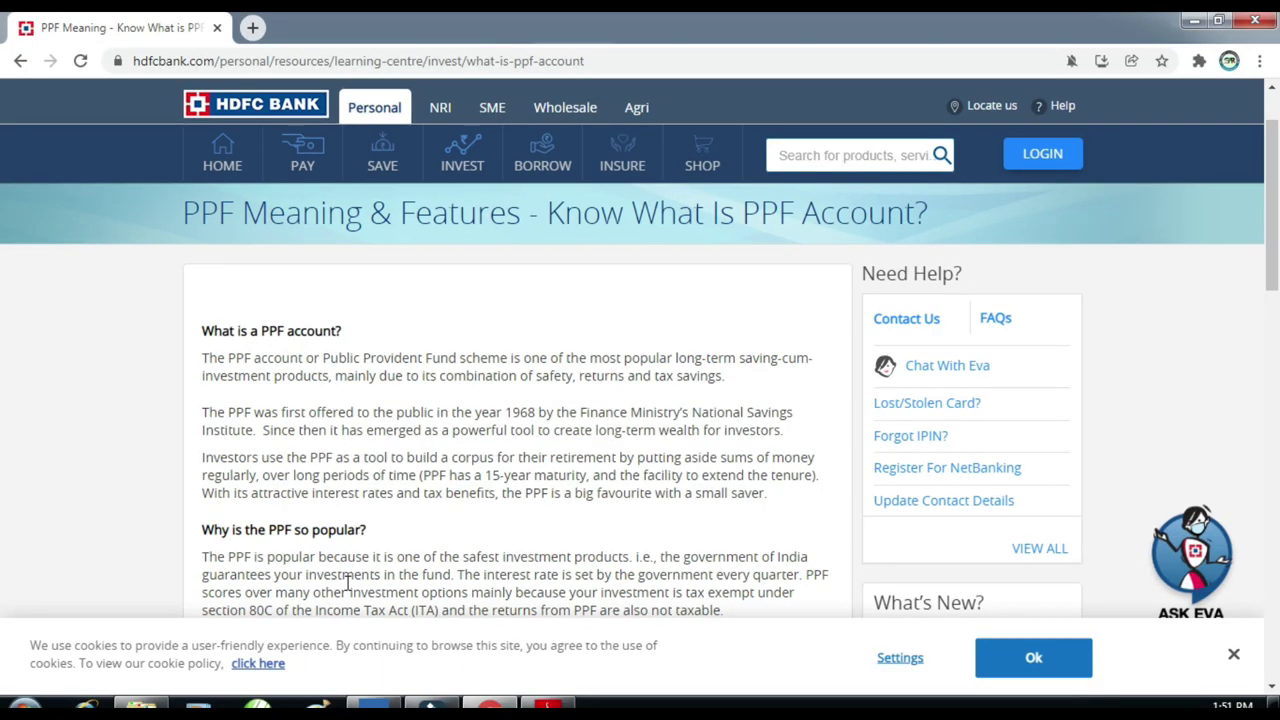
Examine the PPF article's features section, marking the minimum and maximum yearly investment and the account tenure.
{"action": "scroll", "coordinate": [330, 560], "scroll_direction": "down", "scroll_amount": 2}
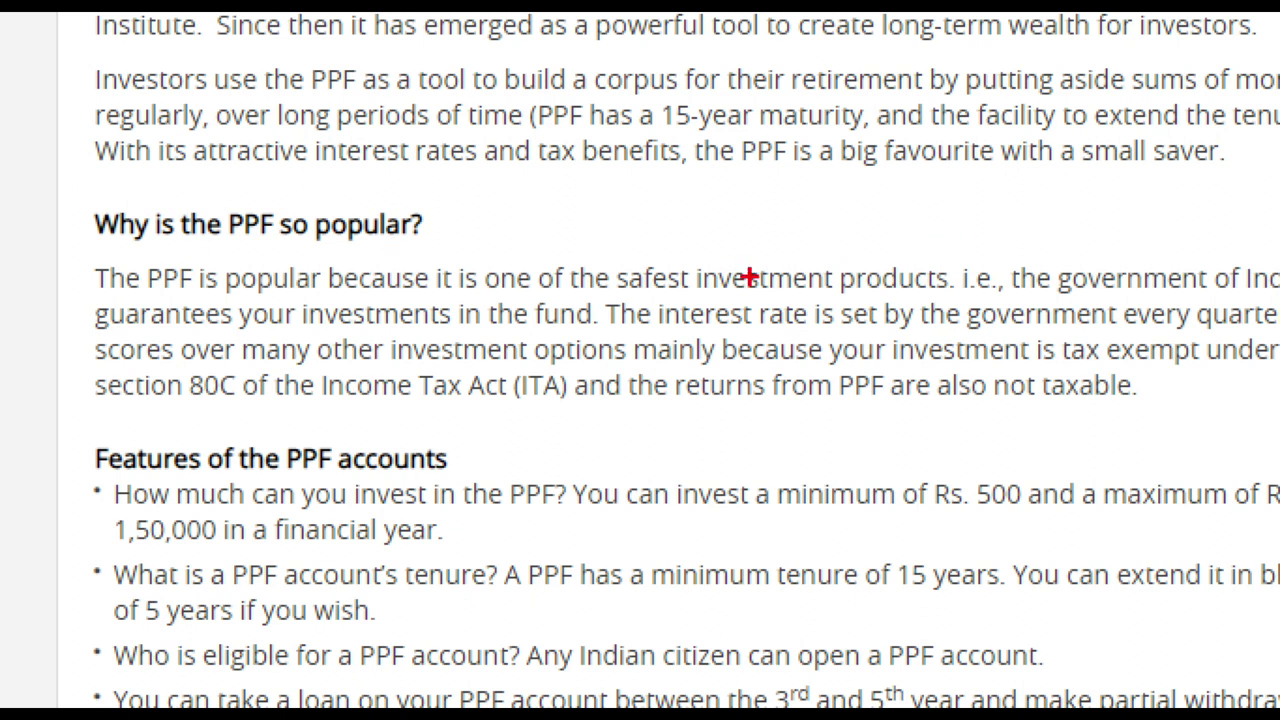
{"action": "mouse_move", "coordinate": [79, 366]}
{"action": "left_mouse_down"}
{"action": "mouse_move", "coordinate": [186, 412]}
{"action": "mouse_move", "coordinate": [646, 413]}
{"action": "mouse_move", "coordinate": [544, 396]}
{"action": "mouse_move", "coordinate": [576, 418]}
{"action": "mouse_move", "coordinate": [566, 414]}
{"action": "left_mouse_up"}
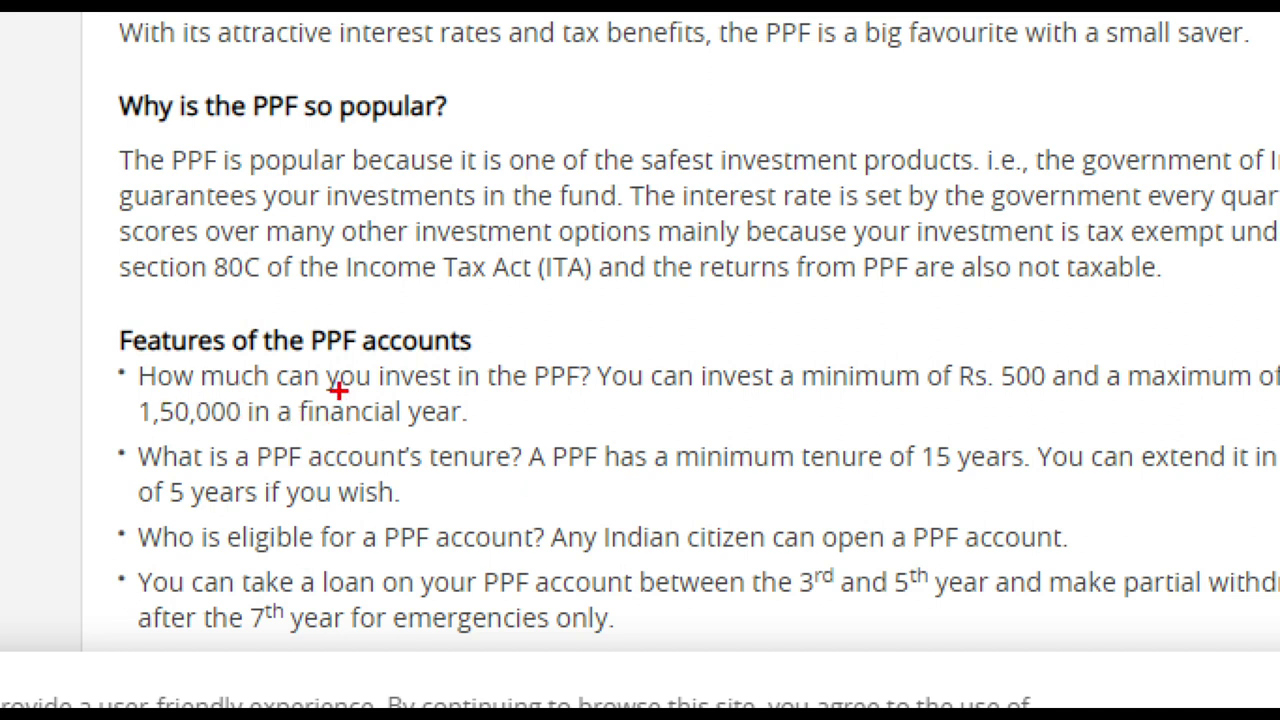
{"action": "left_click_drag", "start_coordinate": [972, 342], "coordinate": [1068, 422]}
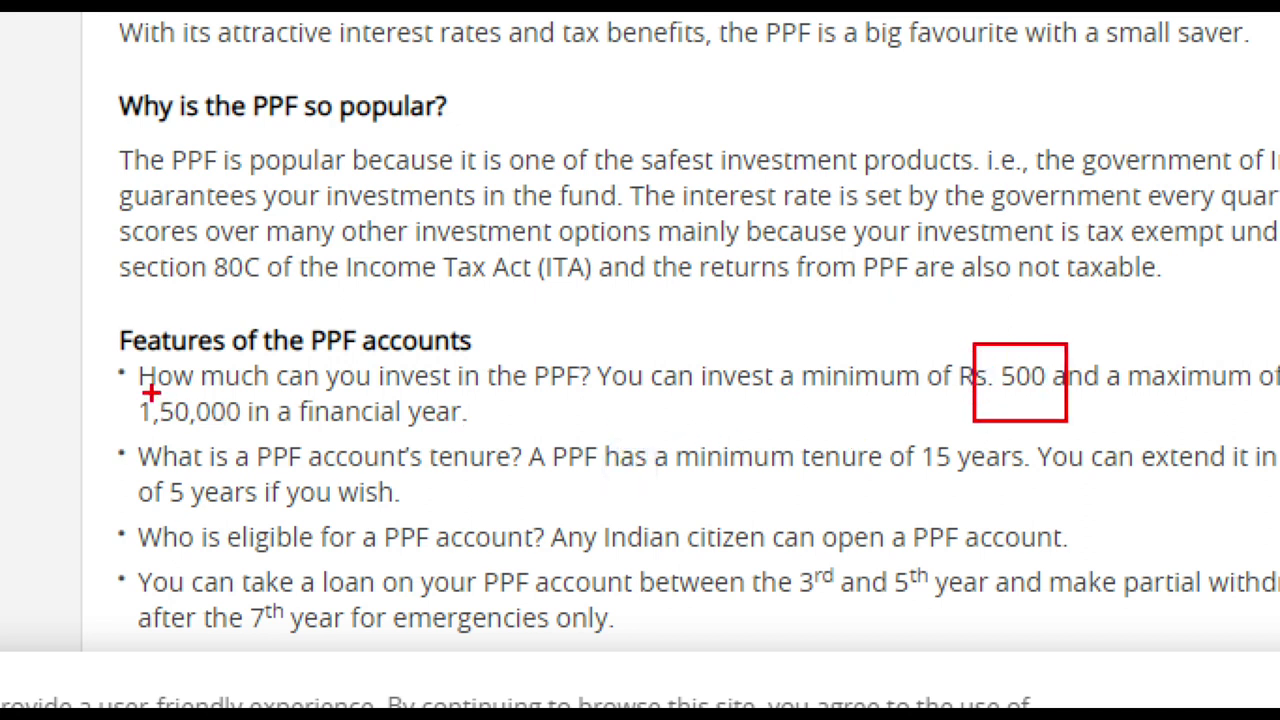
{"action": "left_click_drag", "start_coordinate": [123, 391], "coordinate": [202, 430]}
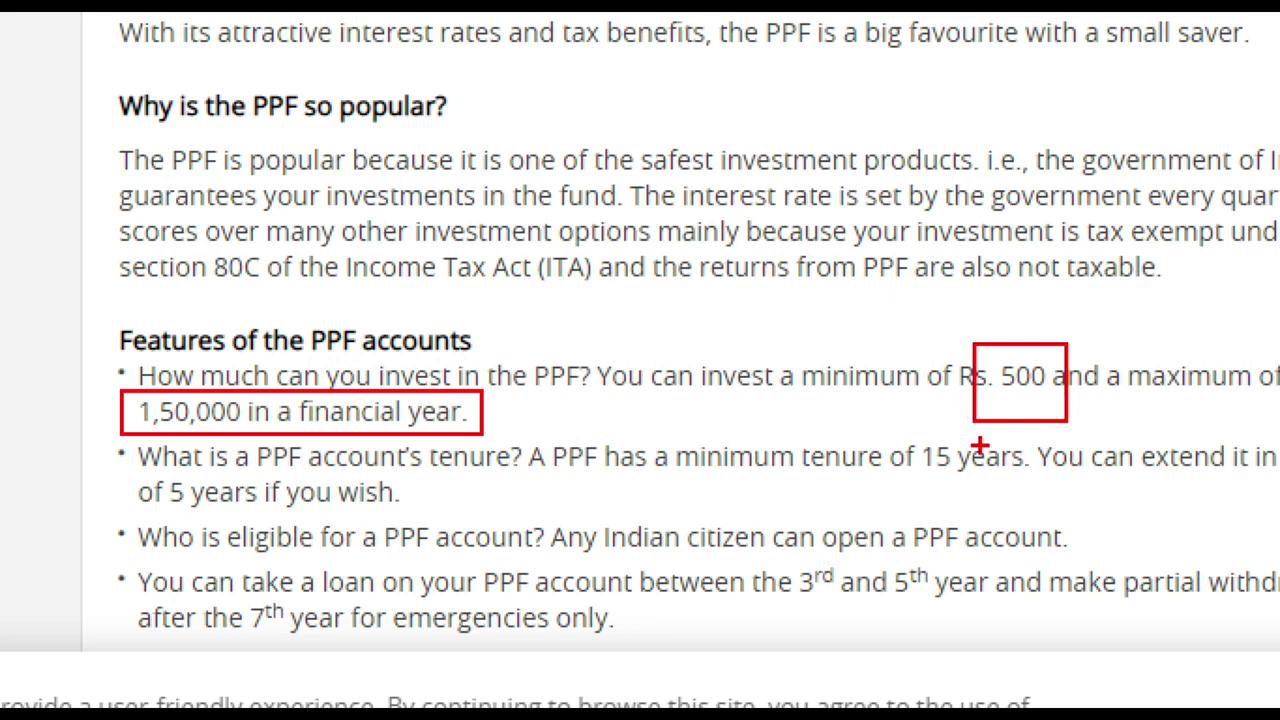
{"action": "mouse_move", "coordinate": [898, 415]}
{"action": "left_mouse_down"}
{"action": "mouse_move", "coordinate": [960, 480]}
{"action": "mouse_move", "coordinate": [1033, 480]}
{"action": "left_mouse_up"}
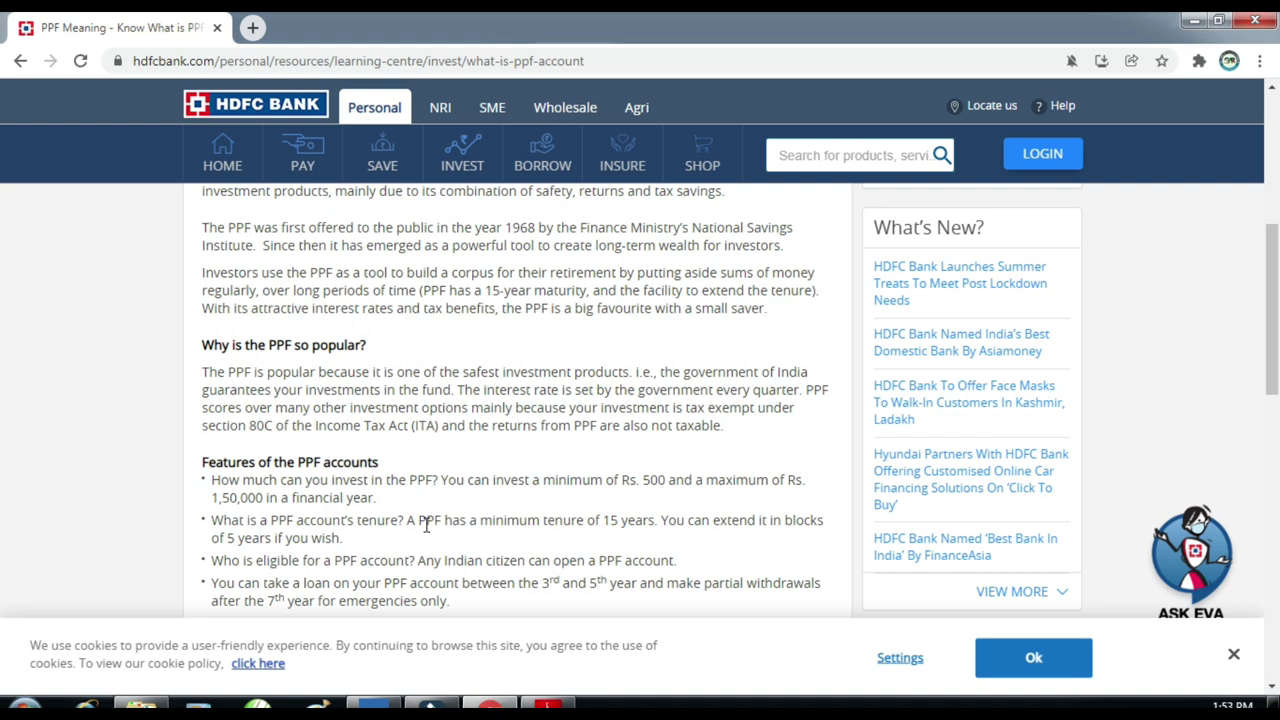
{"action": "scroll", "coordinate": [385, 512], "scroll_direction": "down", "scroll_amount": 1}
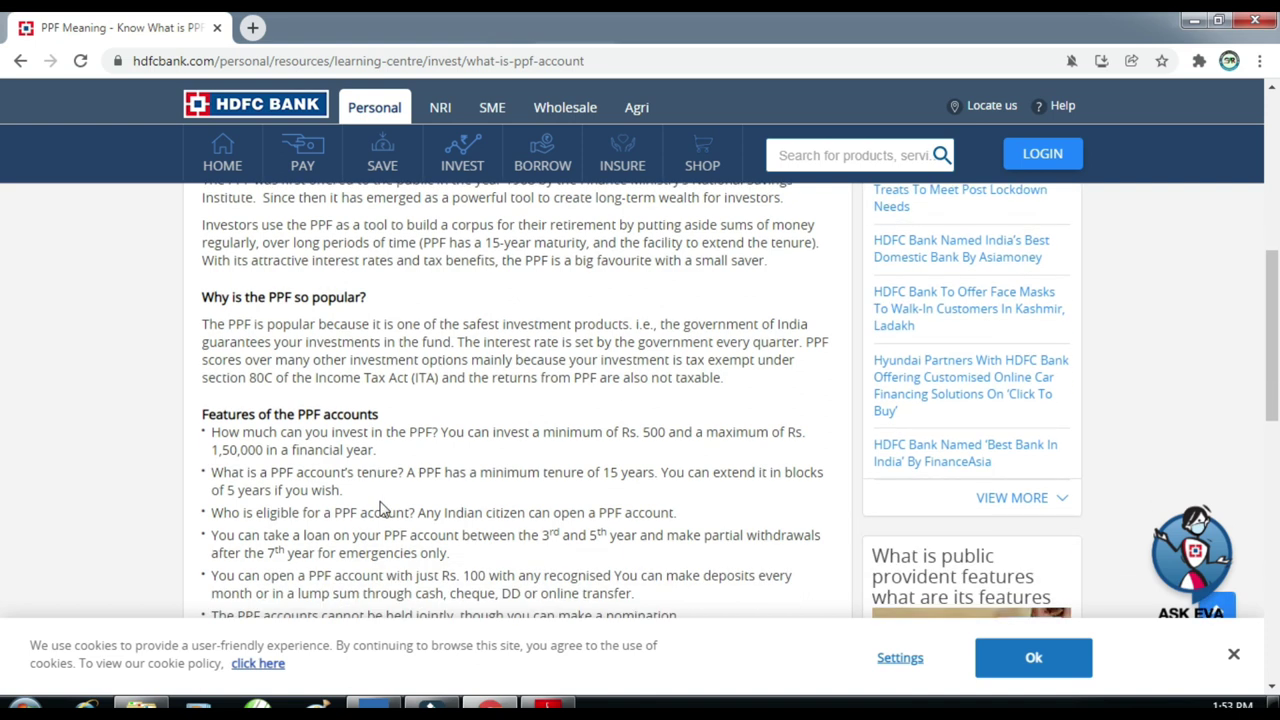
{"action": "scroll", "coordinate": [380, 508], "scroll_direction": "down", "scroll_amount": 2}
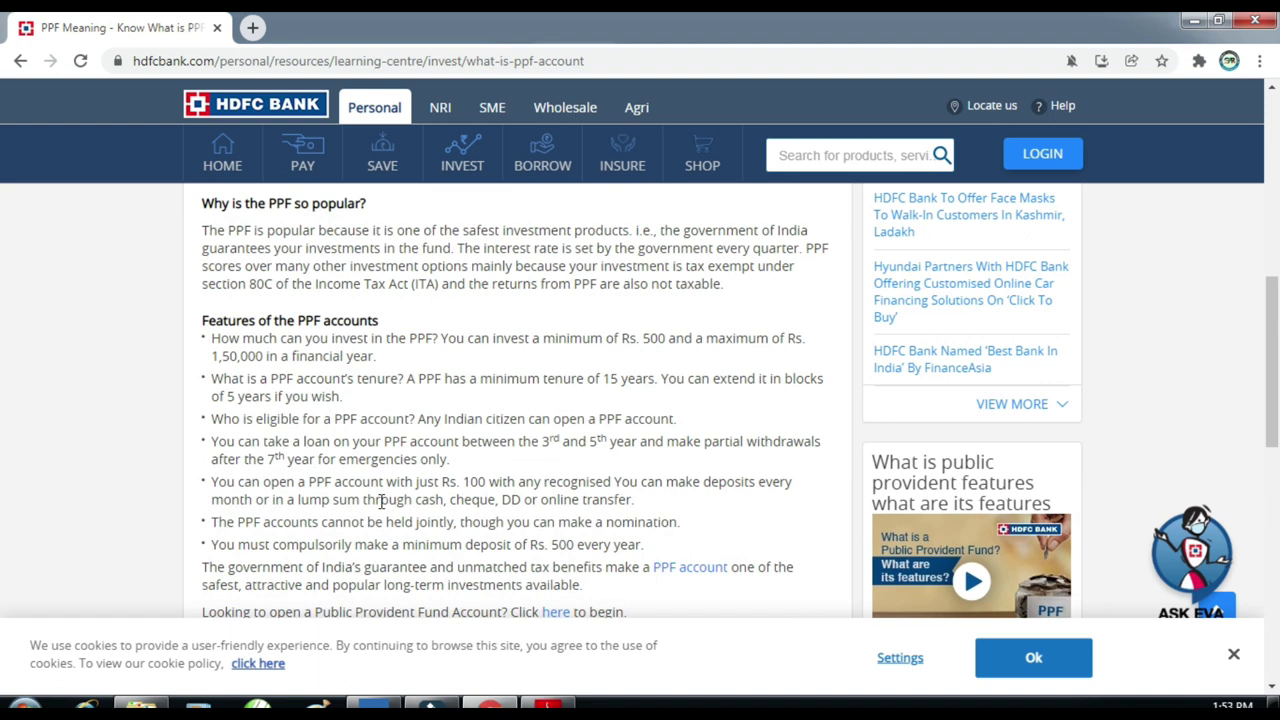
{"action": "scroll", "coordinate": [349, 412], "scroll_direction": "up", "scroll_amount": 3}
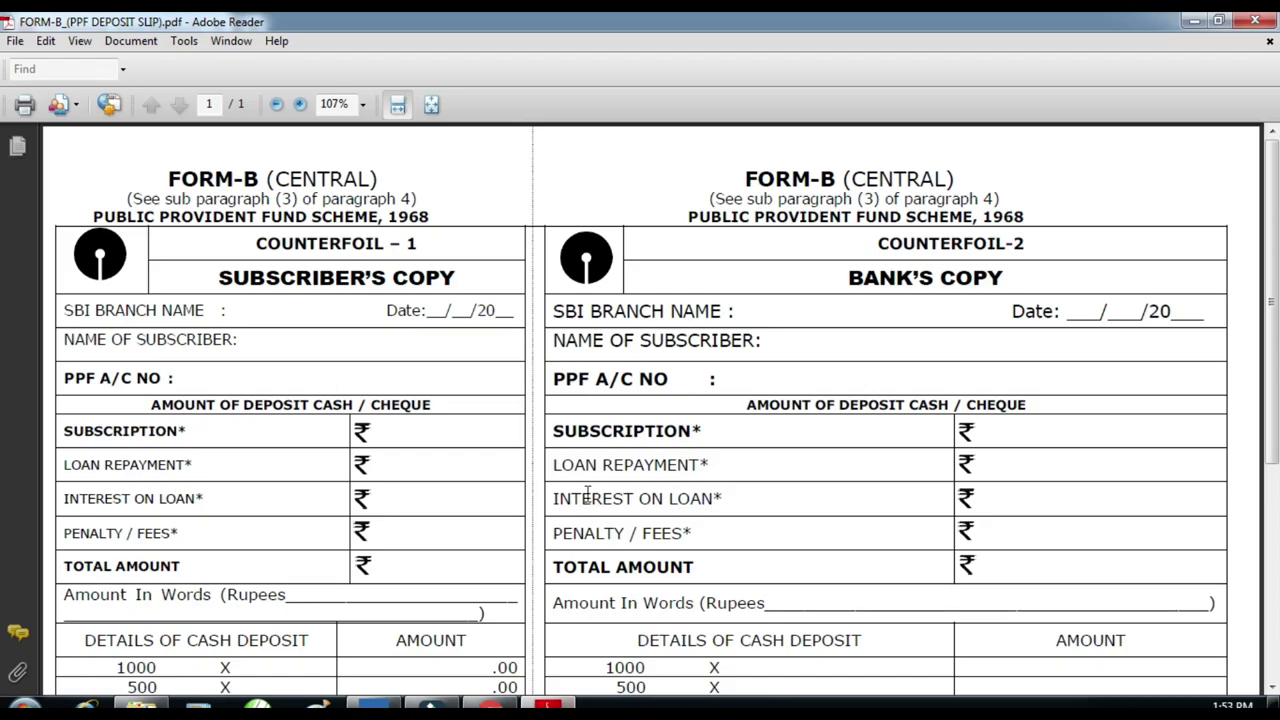
Switch to the Form-B PPF deposit slip in Adobe Reader and examine its deposit, cash detail and cheque fields.
{"action": "left_click", "coordinate": [548, 705]}
{"action": "scroll", "coordinate": [285, 338], "scroll_direction": "down", "scroll_amount": 5}
{"action": "scroll", "coordinate": [285, 338], "scroll_direction": "up", "scroll_amount": 3}
{"action": "scroll", "coordinate": [286, 343], "scroll_direction": "down", "scroll_amount": 2}
{"action": "scroll", "coordinate": [257, 297], "scroll_direction": "up", "scroll_amount": 4}
{"action": "scroll", "coordinate": [257, 290], "scroll_direction": "down", "scroll_amount": 6}
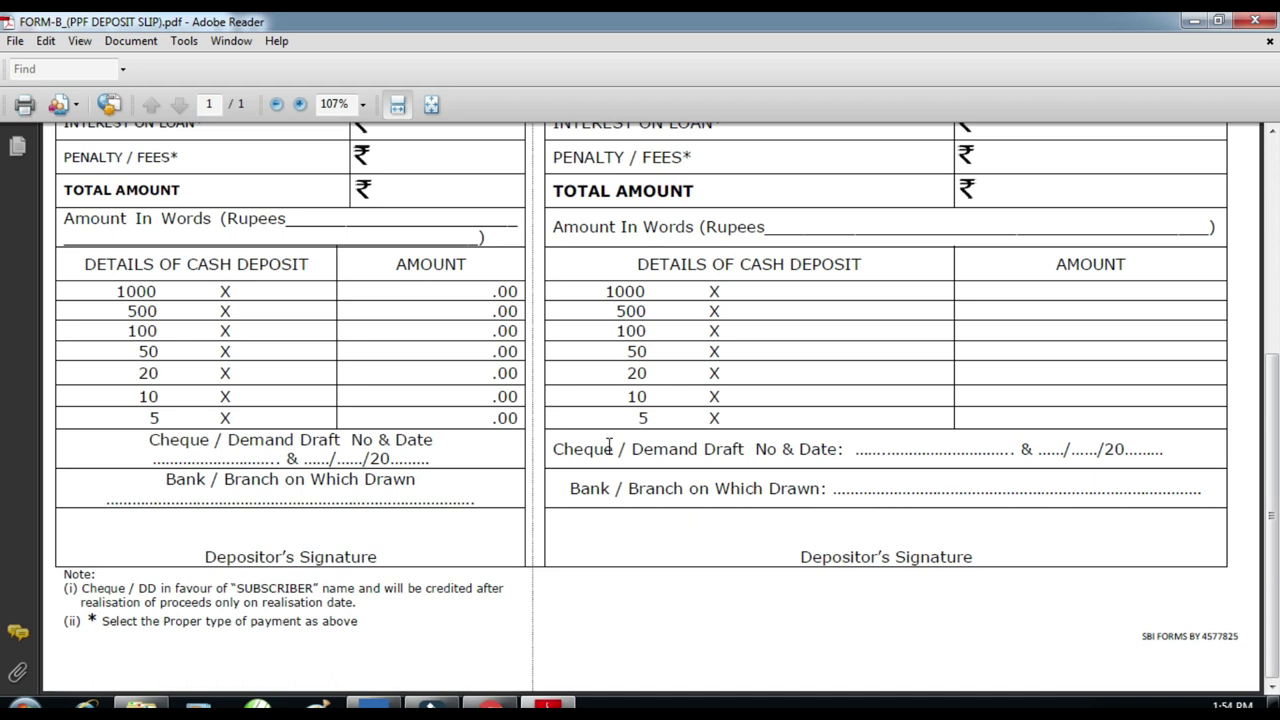
{"action": "scroll", "coordinate": [609, 446], "scroll_direction": "up", "scroll_amount": 6}
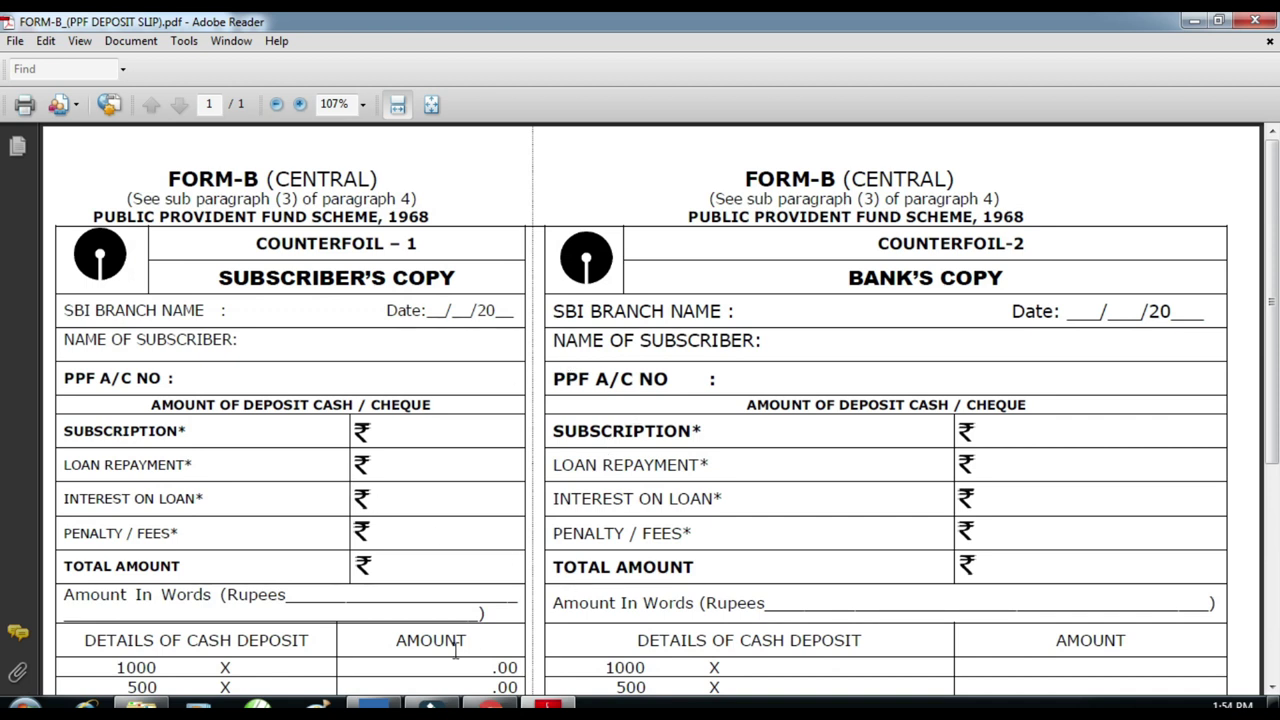
Switch to TallyPrime and start a new ledger named PPF A/C under the Investments group.
{"action": "left_click", "coordinate": [390, 704]}
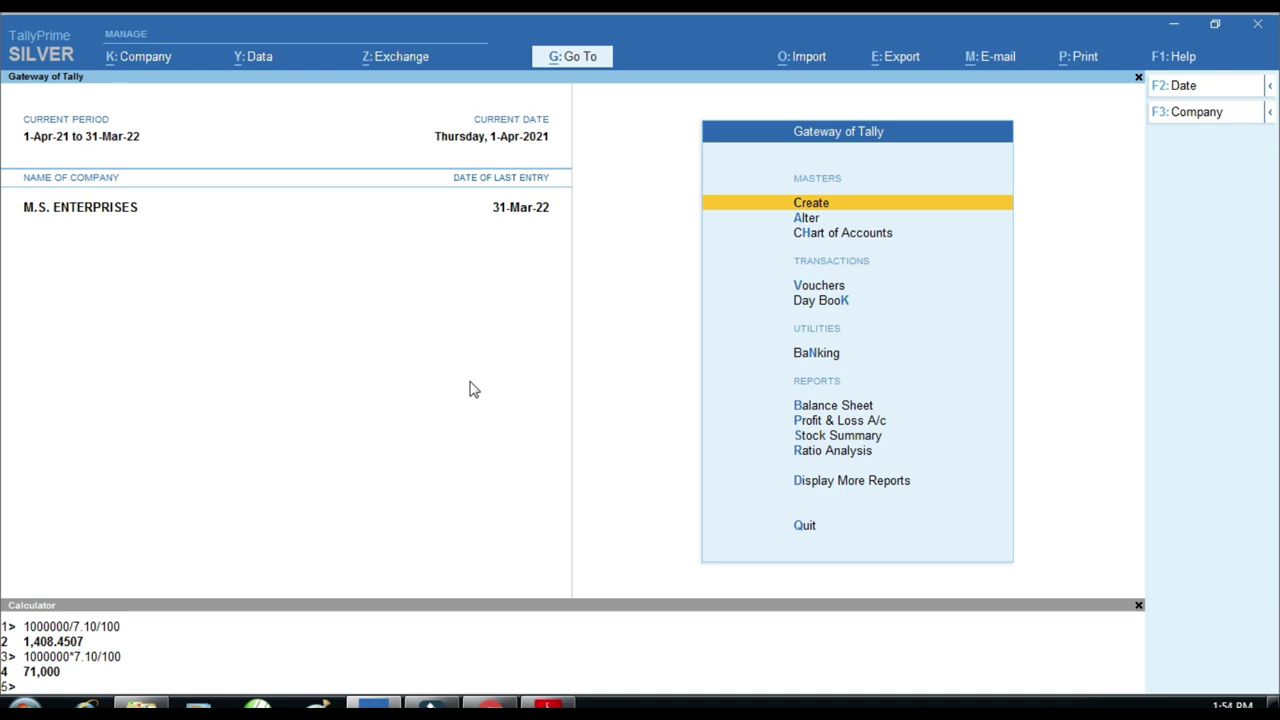
{"action": "key", "text": "Return"}
{"action": "key", "text": "Down"}
{"action": "key", "text": "Return"}
{"action": "type", "text": "PPF A/C"}
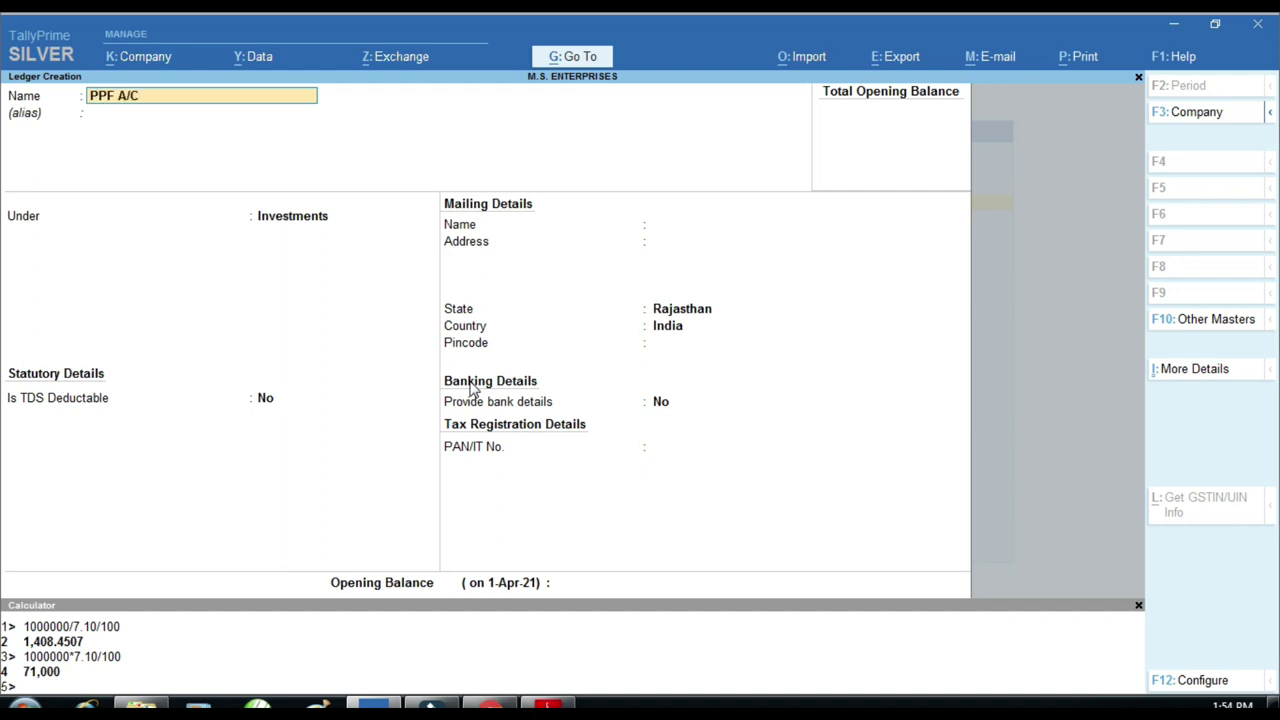
{"action": "key", "text": "Return"}
{"action": "key", "text": "Return"}
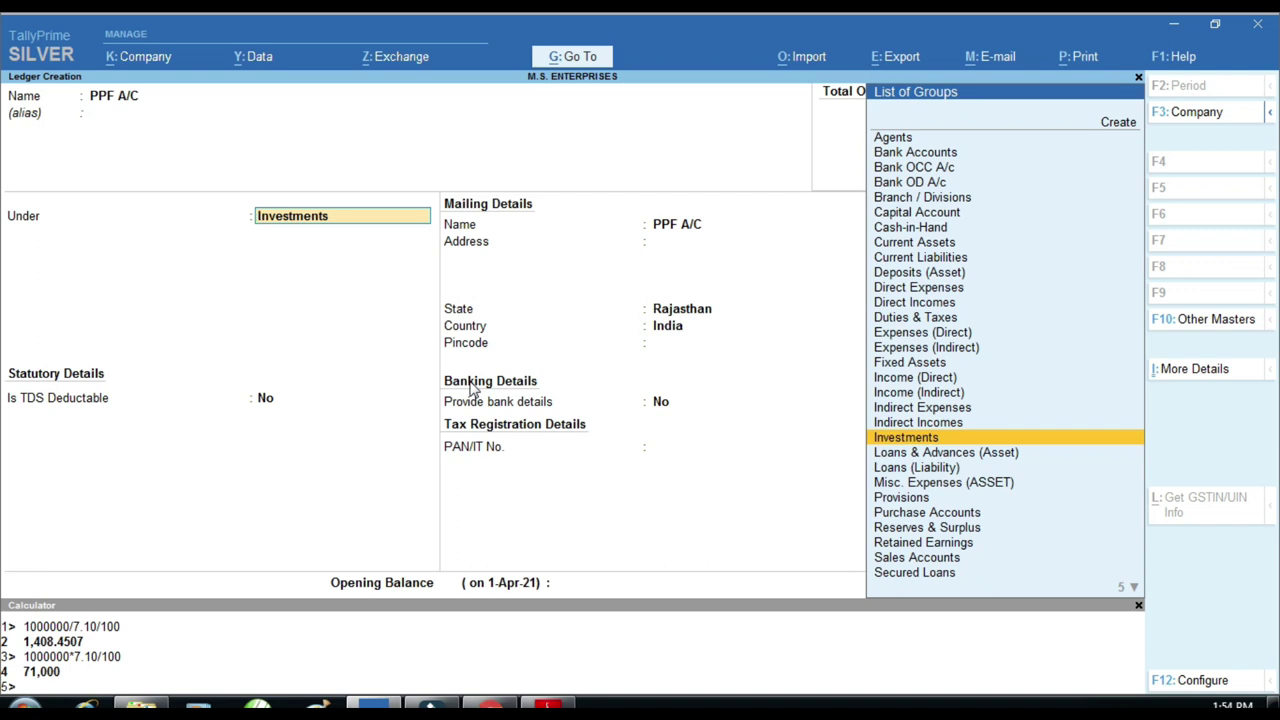
{"action": "key", "text": "ctrl"}
{"action": "left_click", "coordinate": [258, 208]}
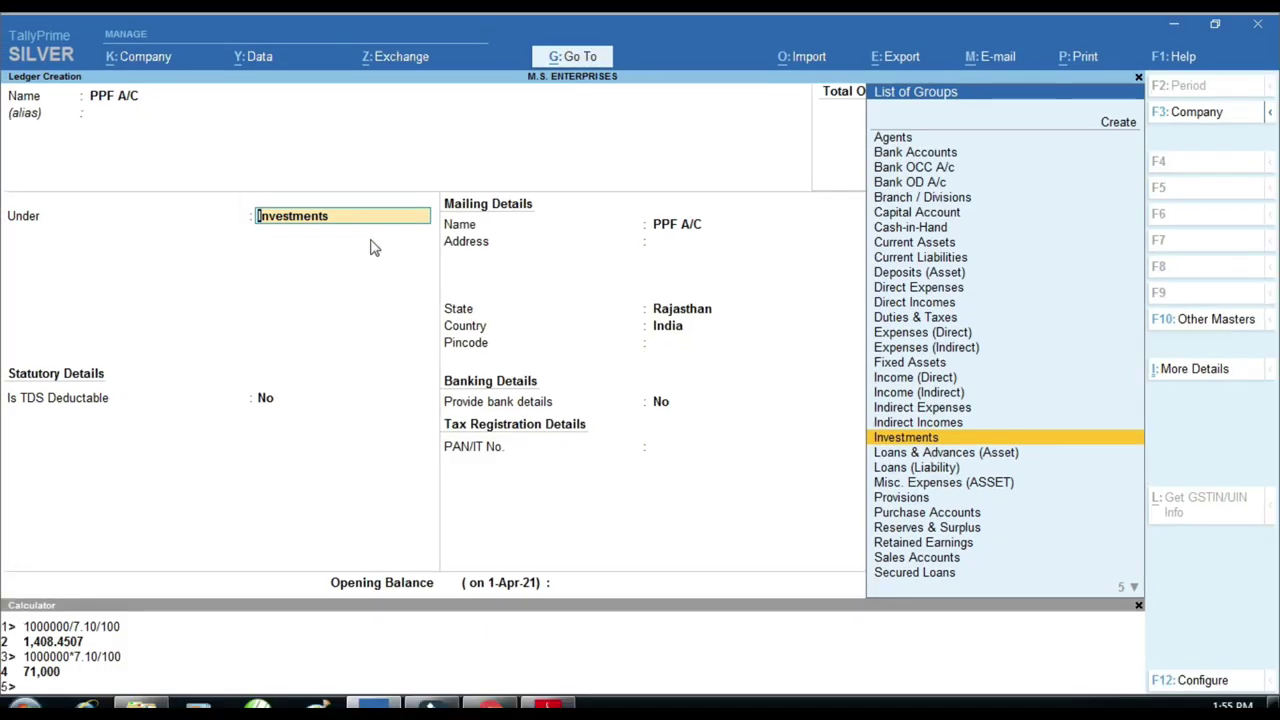
{"action": "key", "text": "Return"}
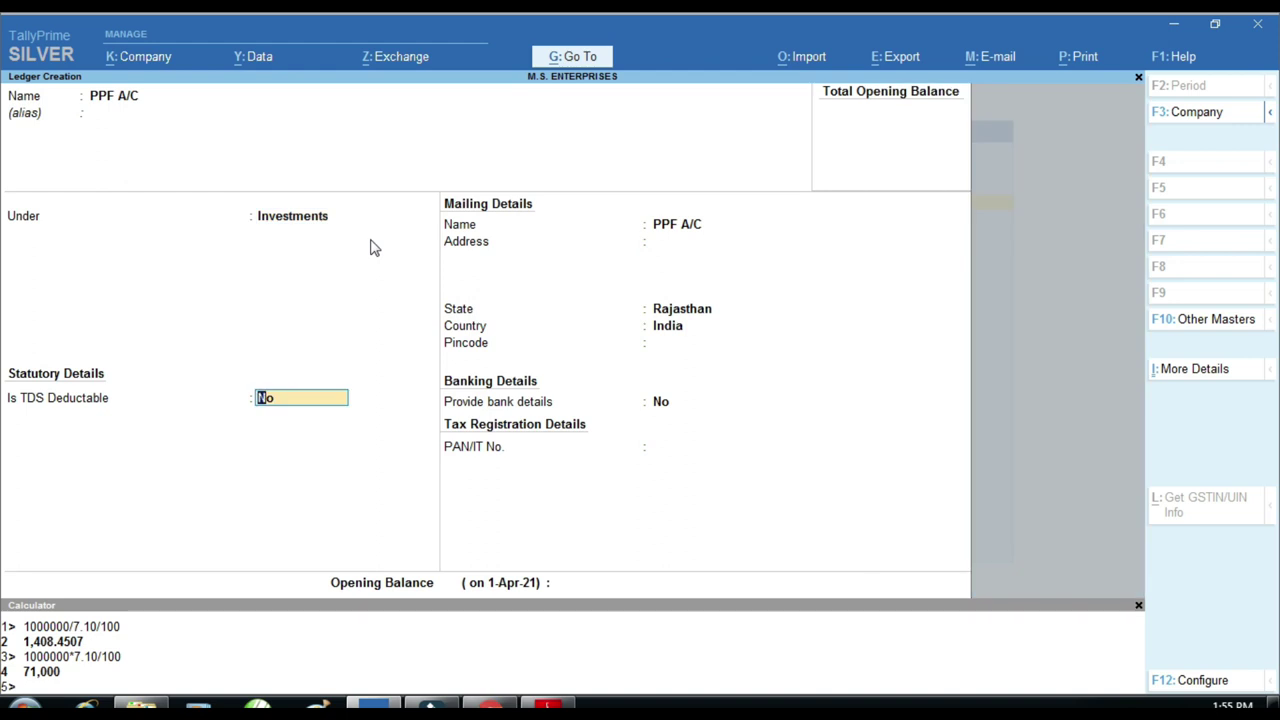
Keep the remaining ledger details at their defaults and save the PPF A/C ledger, staying in ledger creation.
{"action": "key", "text": "Return"}
{"action": "key", "text": "Return"}
{"action": "key", "text": "Return"}
{"action": "key", "text": "Return"}
{"action": "key", "text": "Return"}
{"action": "key", "text": "Return"}
{"action": "key", "text": "Return"}
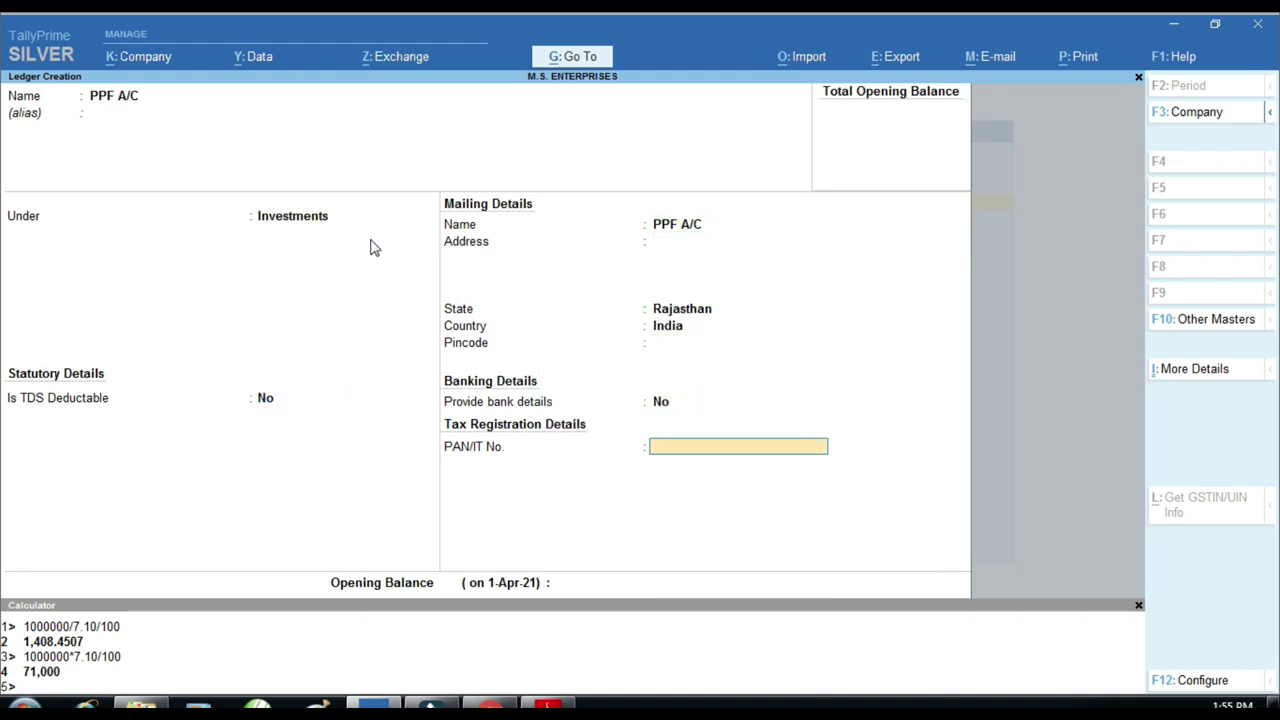
{"action": "key", "text": "Return"}
{"action": "key", "text": "Return"}
{"action": "key", "text": "Return"}
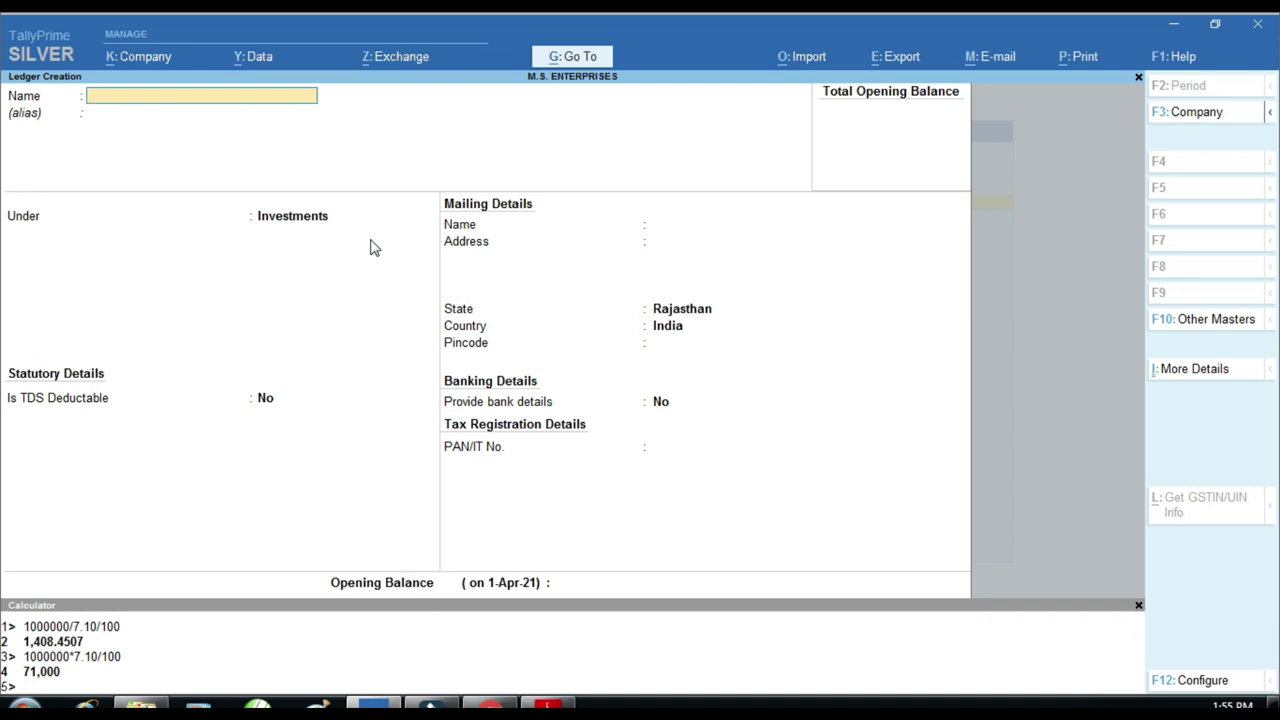
{"action": "key", "text": "Escape"}
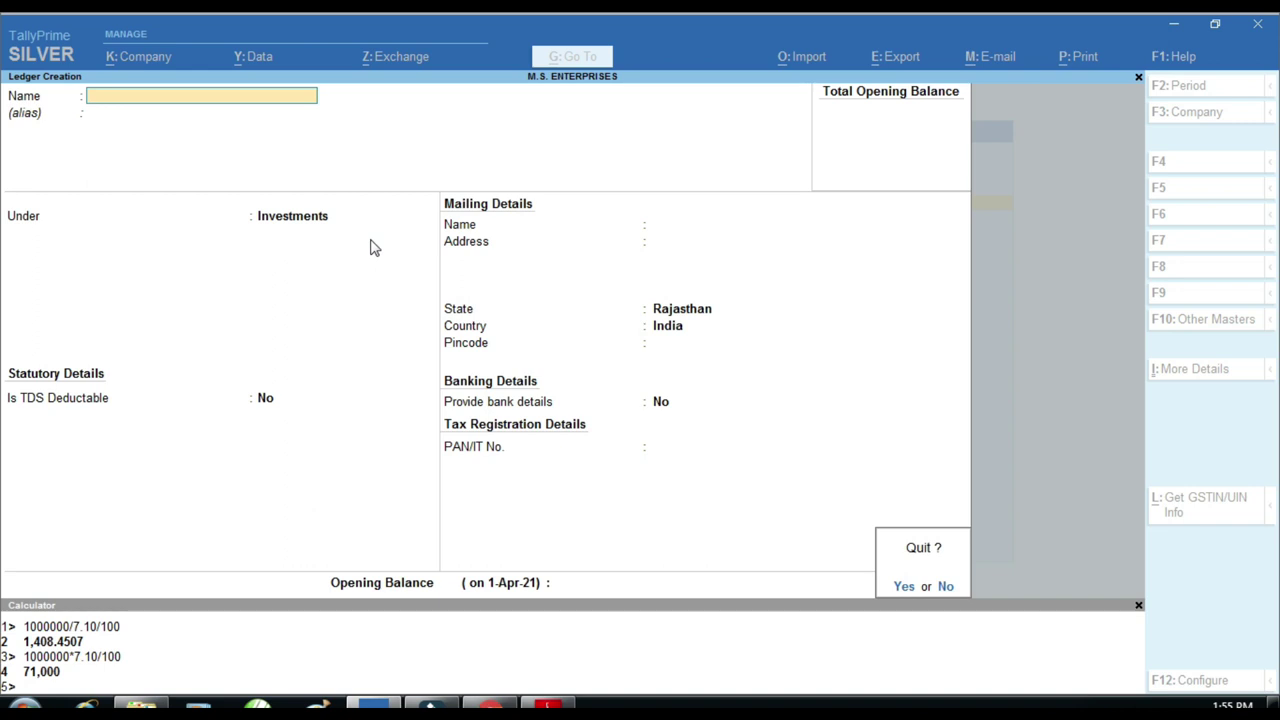
{"action": "key", "text": "n"}
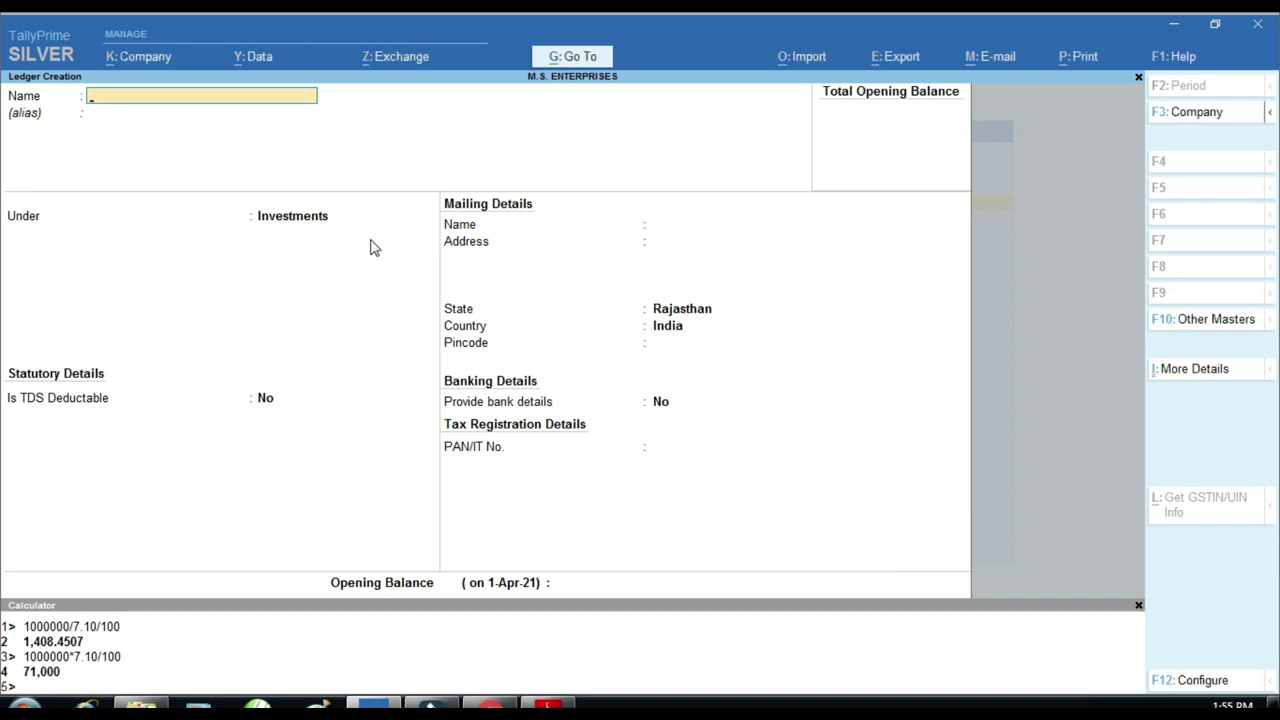
Create and save a ledger named INTEREST ON PPF A/C under Capital Account, and return to the Gateway of Tally.
{"action": "type", "text": "INTEREST ON PPF A/C"}
{"action": "key", "text": "Return"}
{"action": "key", "text": "Return"}
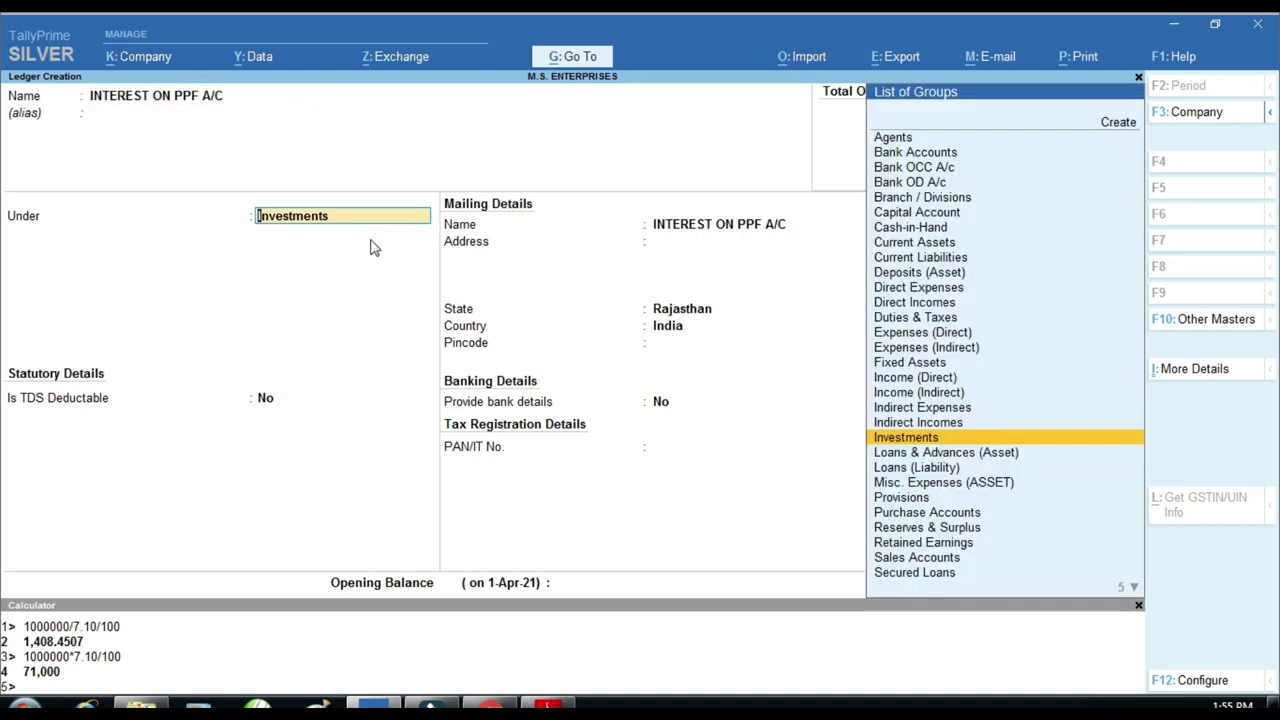
{"action": "type", "text": "CAPI"}
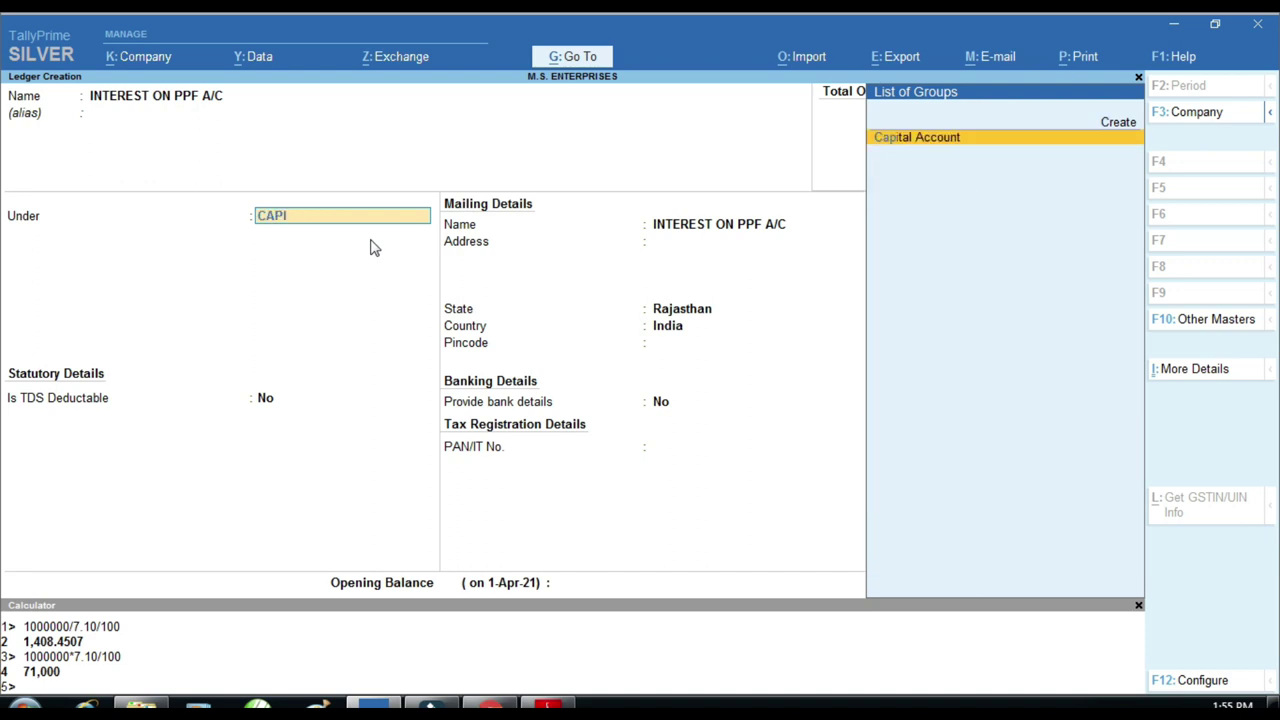
{"action": "key", "text": "Return"}
{"action": "key", "text": "BackSpace"}
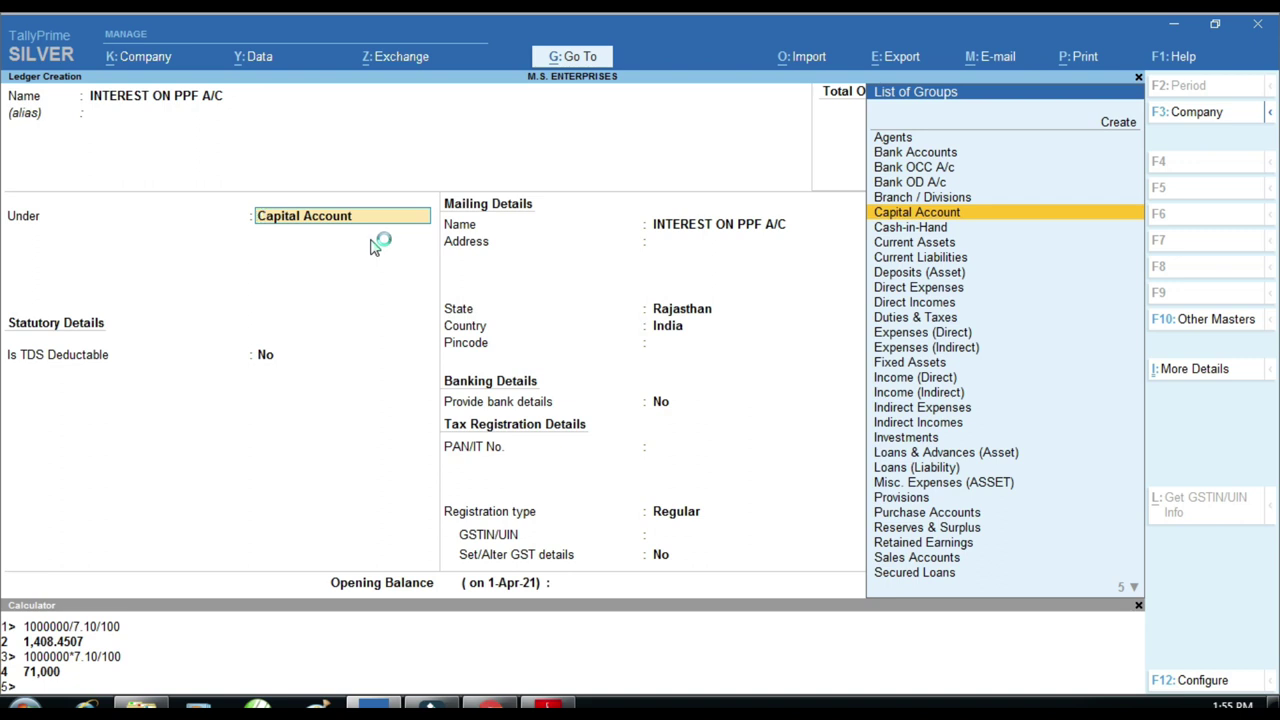
{"action": "key", "text": "Return"}
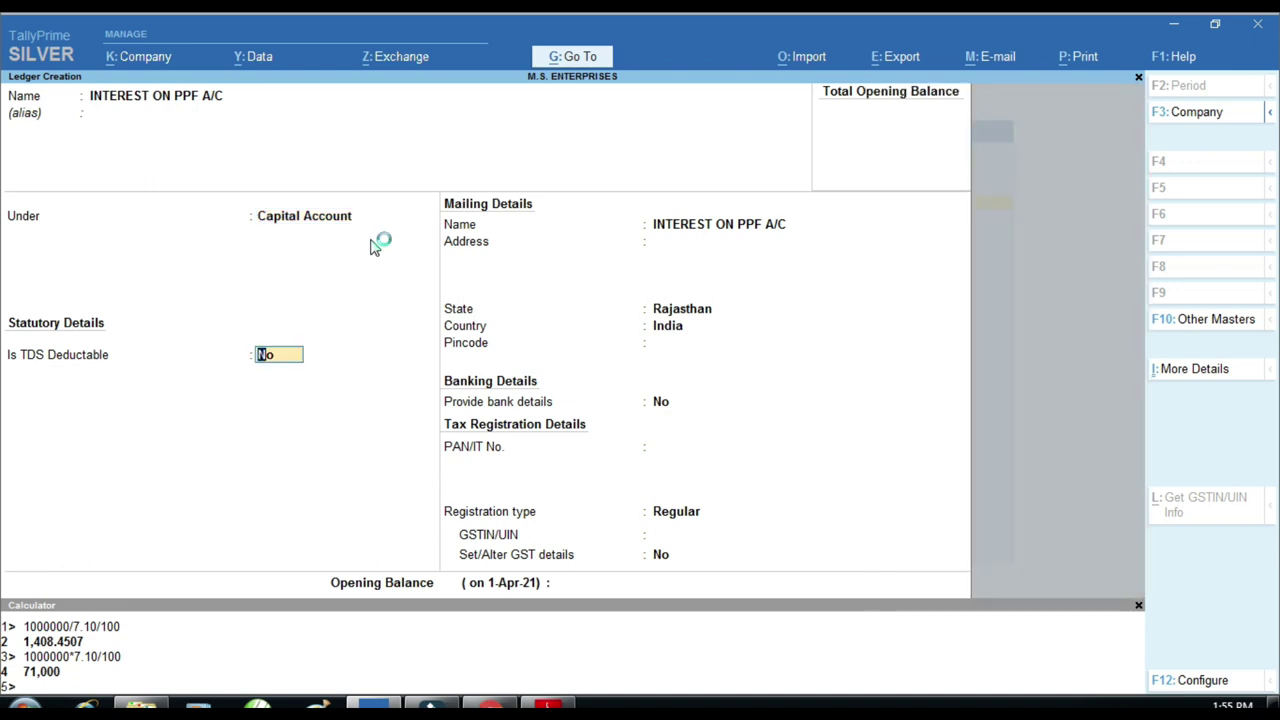
{"action": "key", "text": "ctrl"}
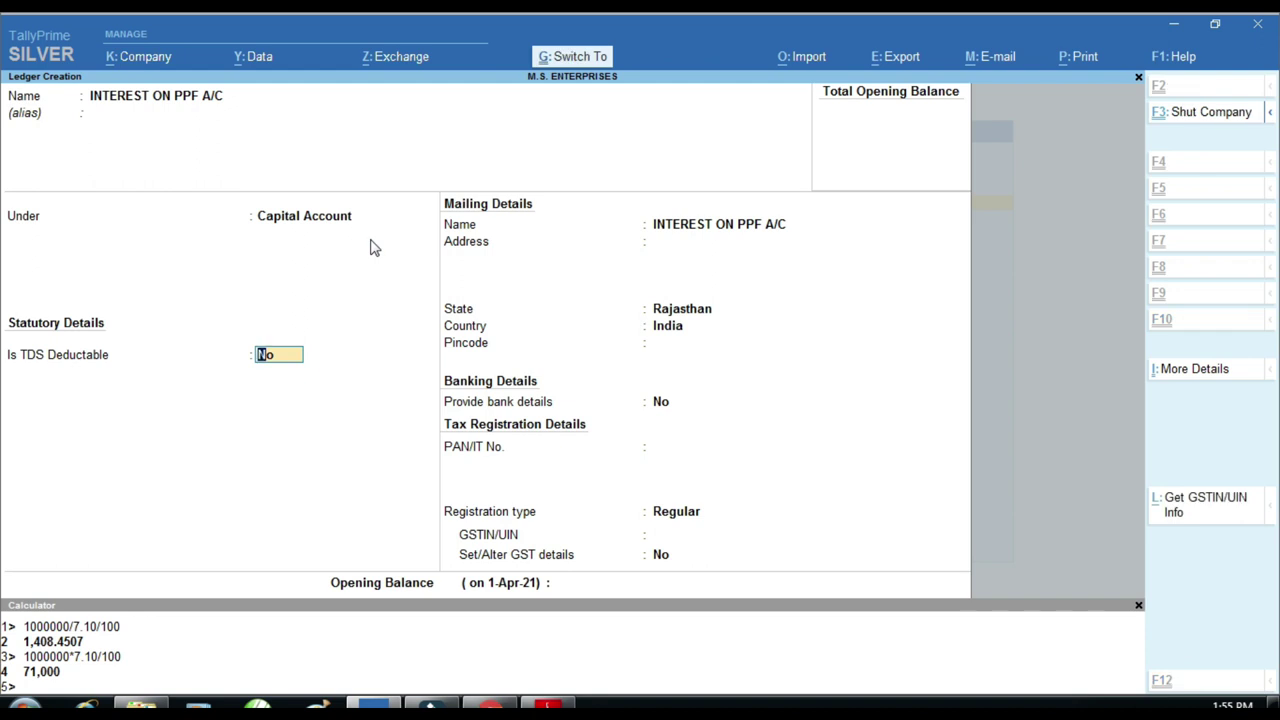
{"action": "key", "text": "ctrl+a"}
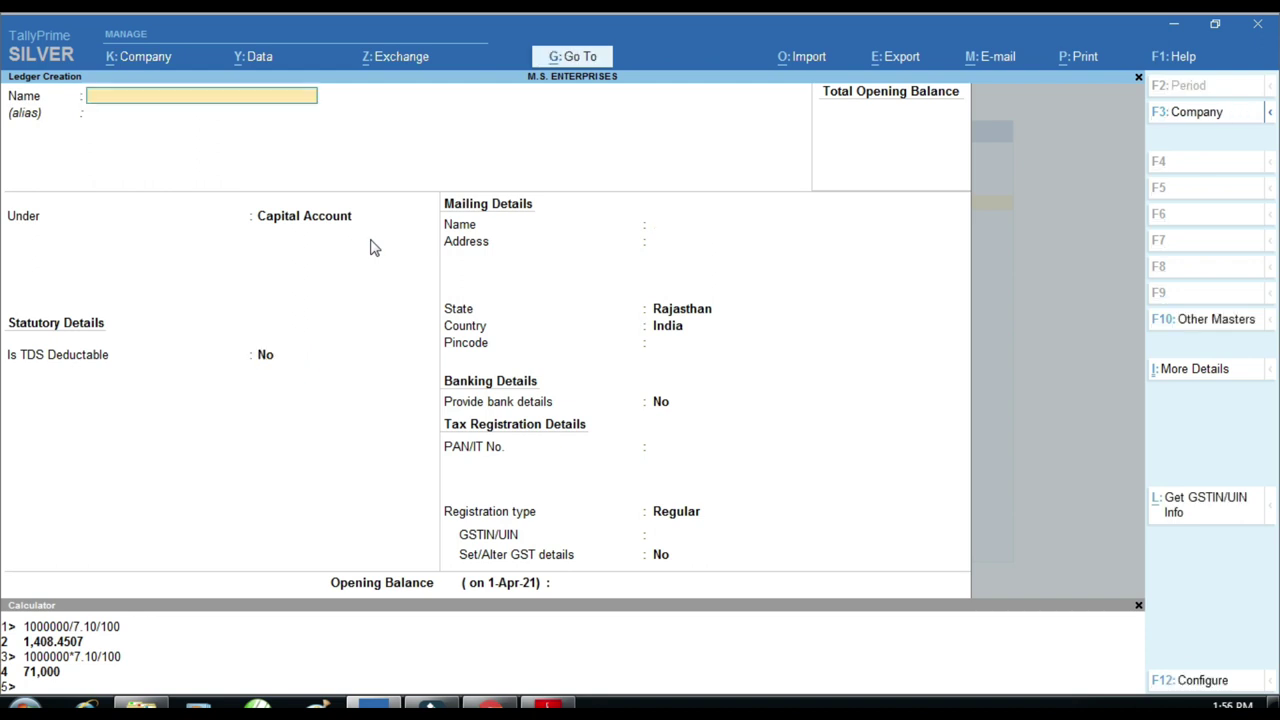
{"action": "key", "text": "Escape"}
{"action": "key", "text": "Escape"}
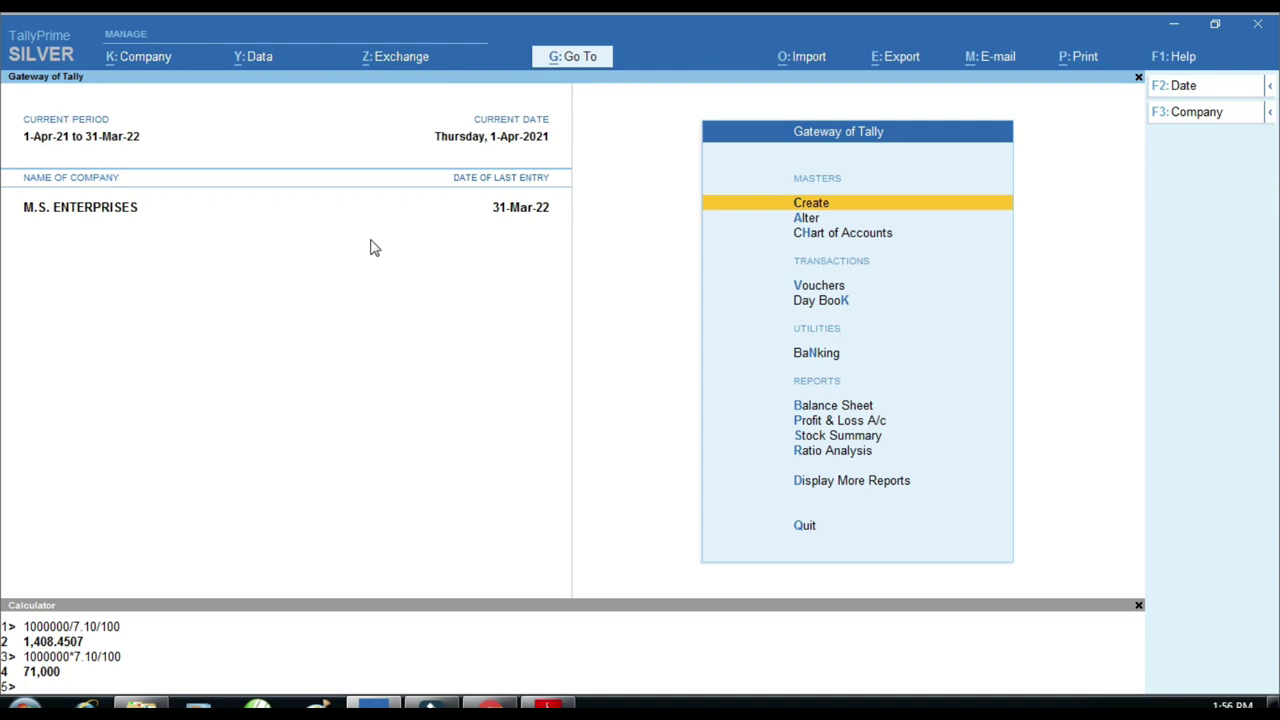
Start a payment voucher dated 1-Apr-21 and debit PPF A/C with 100000.
{"action": "key", "text": "Down"}
{"action": "key", "text": "Down"}
{"action": "key", "text": "Down"}
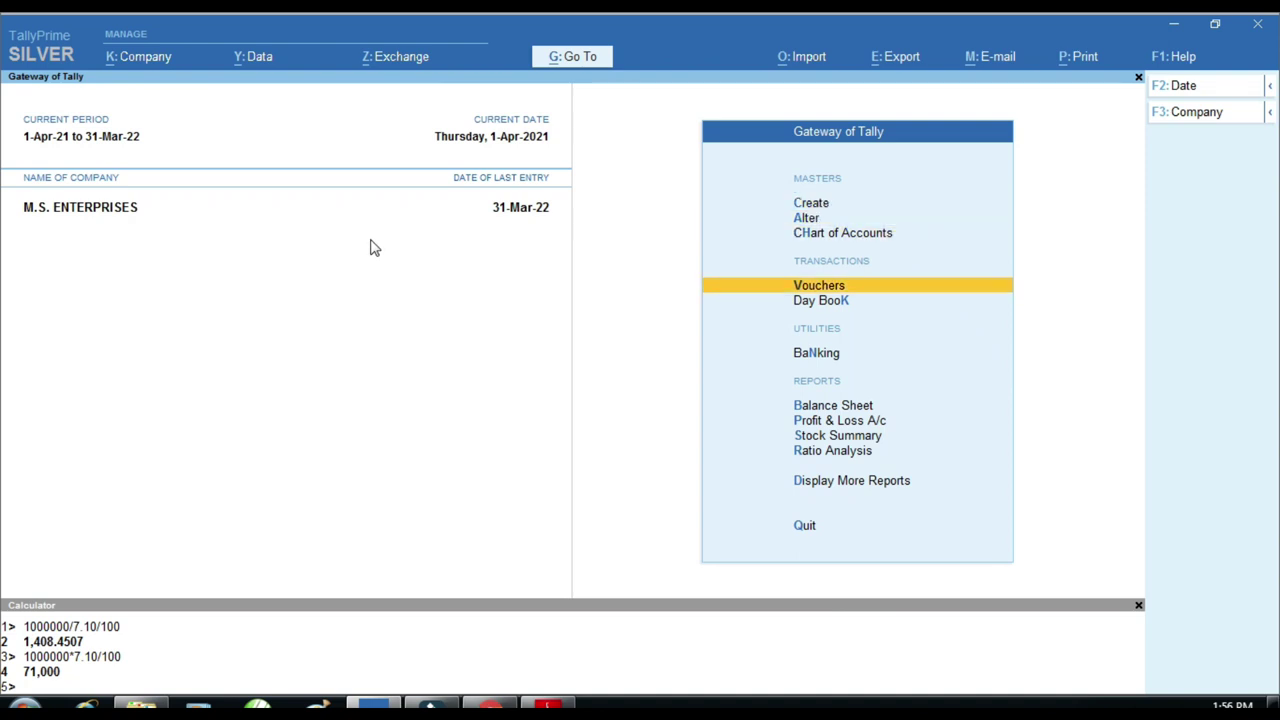
{"action": "key", "text": "Return"}
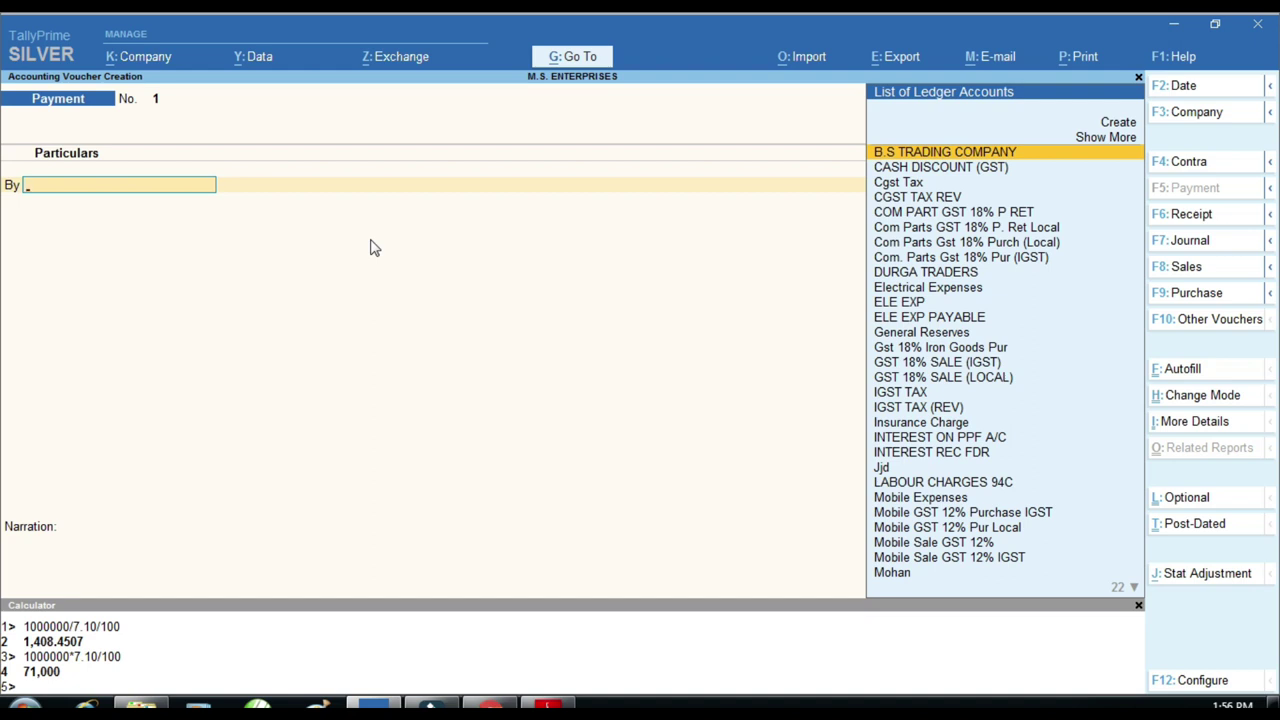
{"action": "key", "text": "F2"}
{"action": "key", "text": "Return"}
{"action": "type", "text": "PP"}
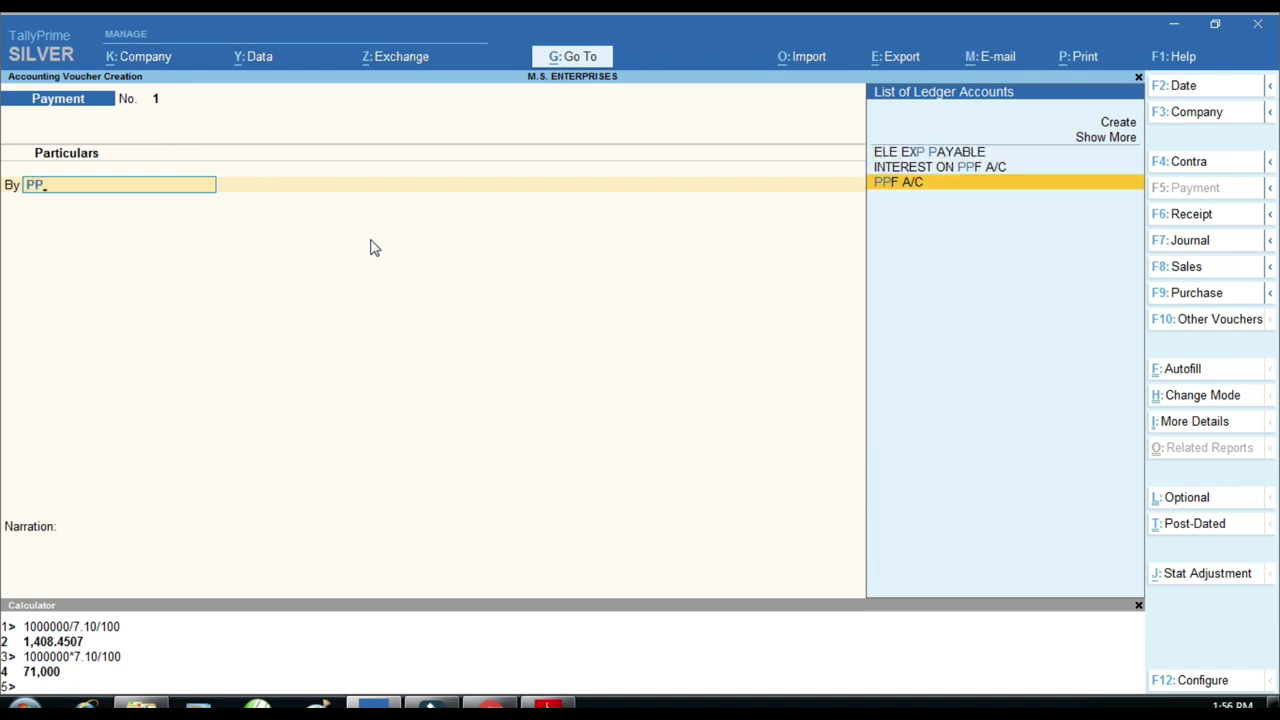
{"action": "key", "text": "Return"}
{"action": "type", "text": "100000"}
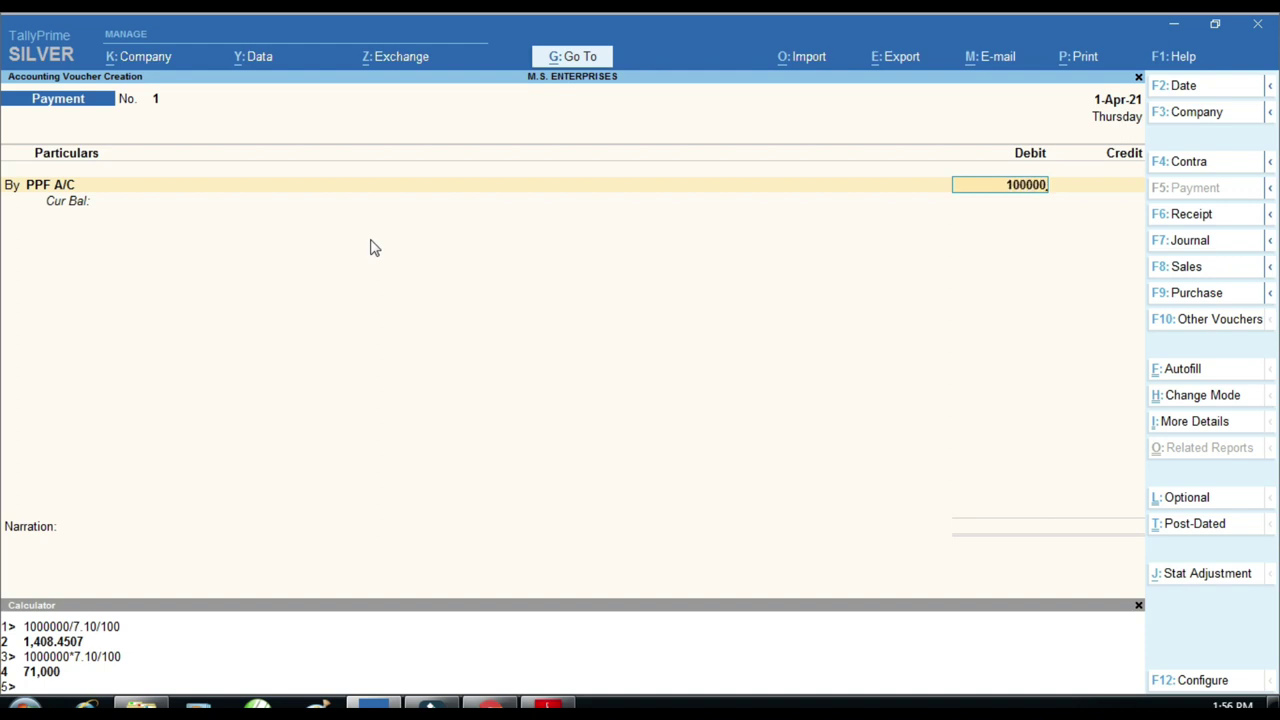
{"action": "key", "text": "Return"}
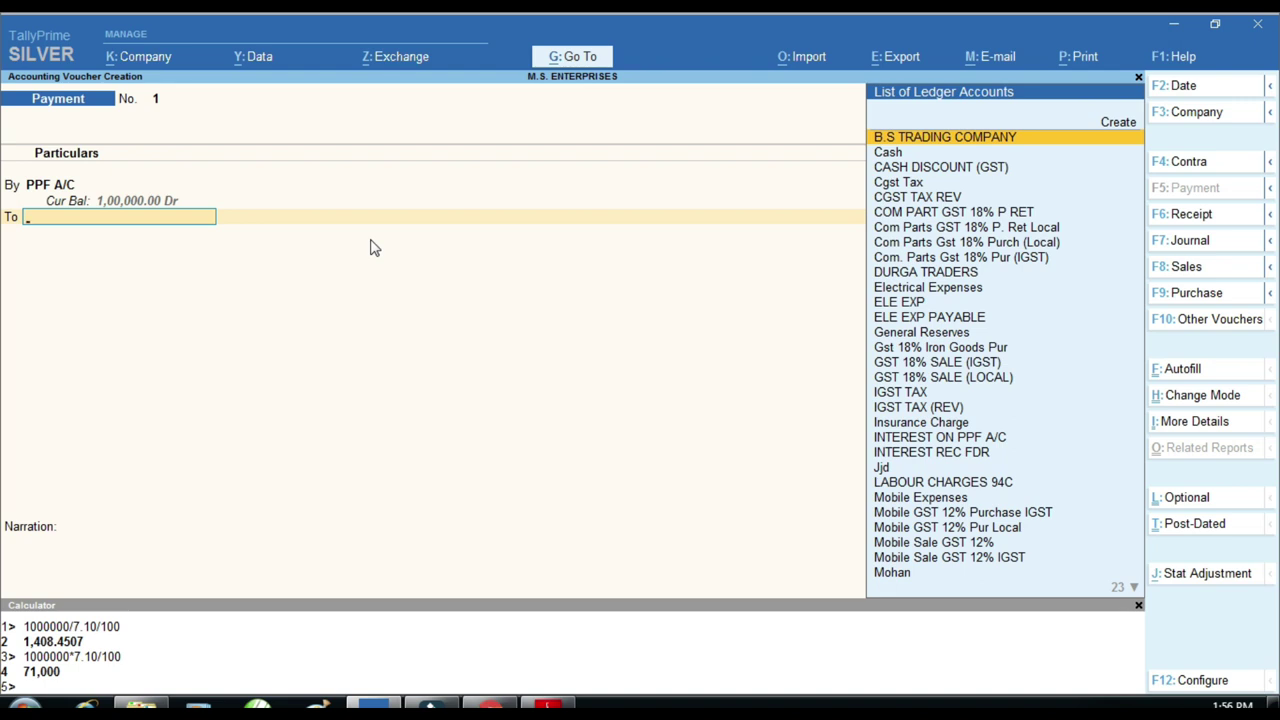
Enter Cash as the voucher's credit account and replace it with SBI BANK.
{"action": "type", "text": "CASH"}
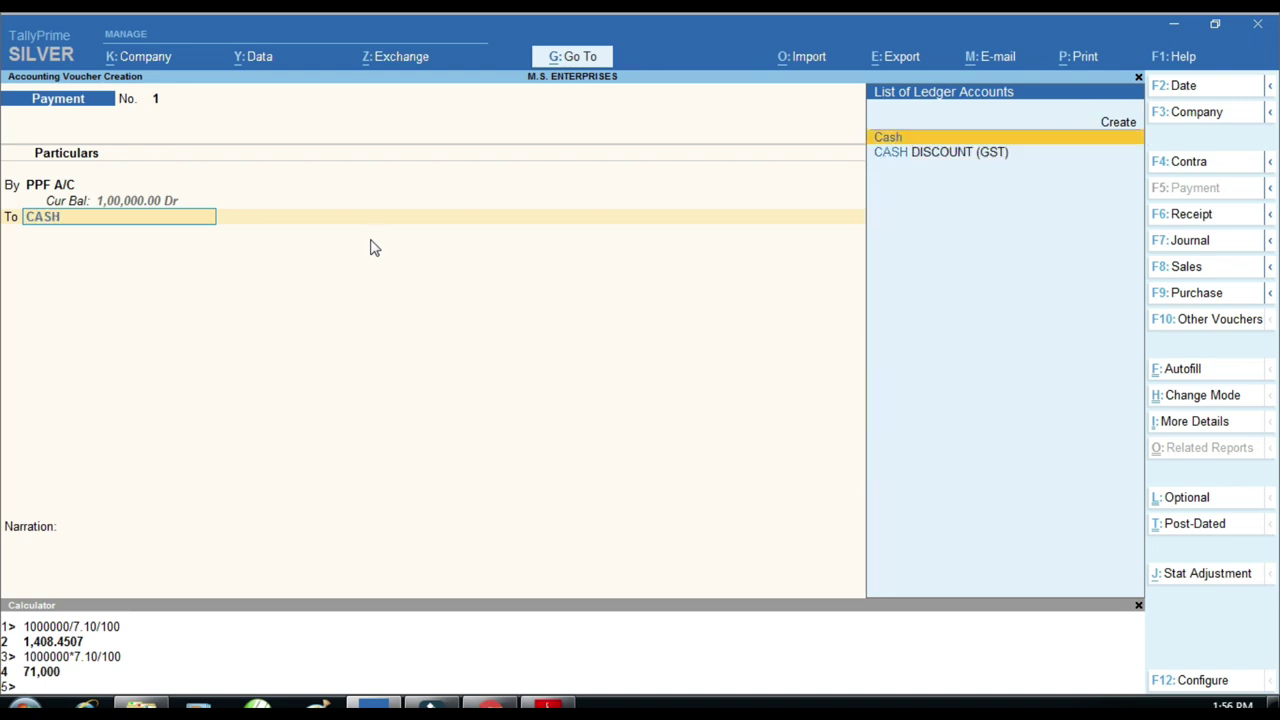
{"action": "key", "text": "Return"}
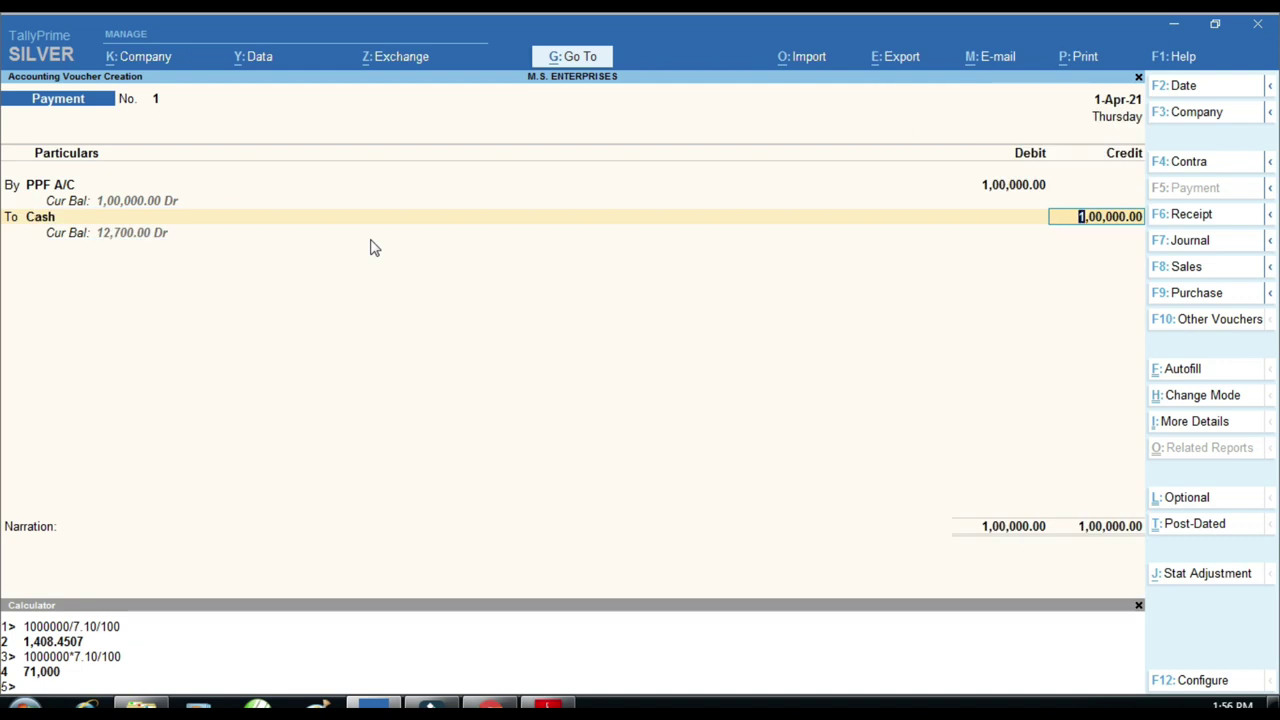
{"action": "key", "text": "BackSpace"}
{"action": "type", "text": "SBI"}
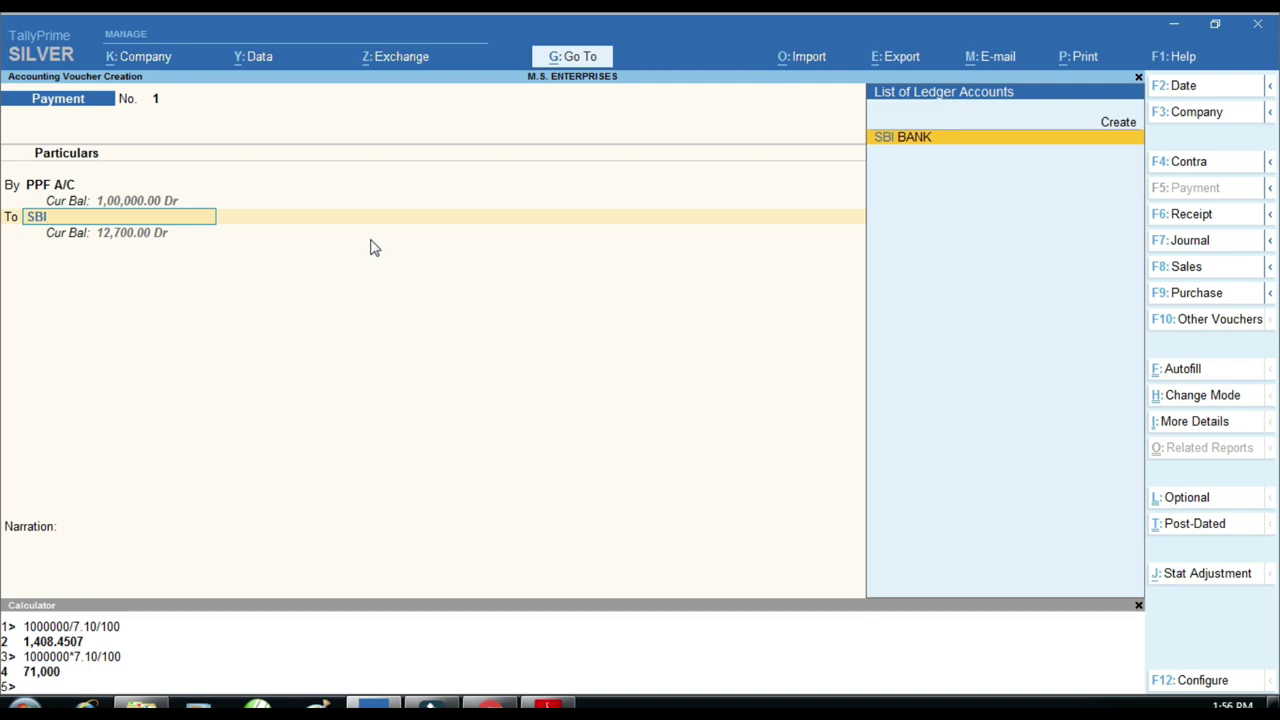
{"action": "key", "text": "Return"}
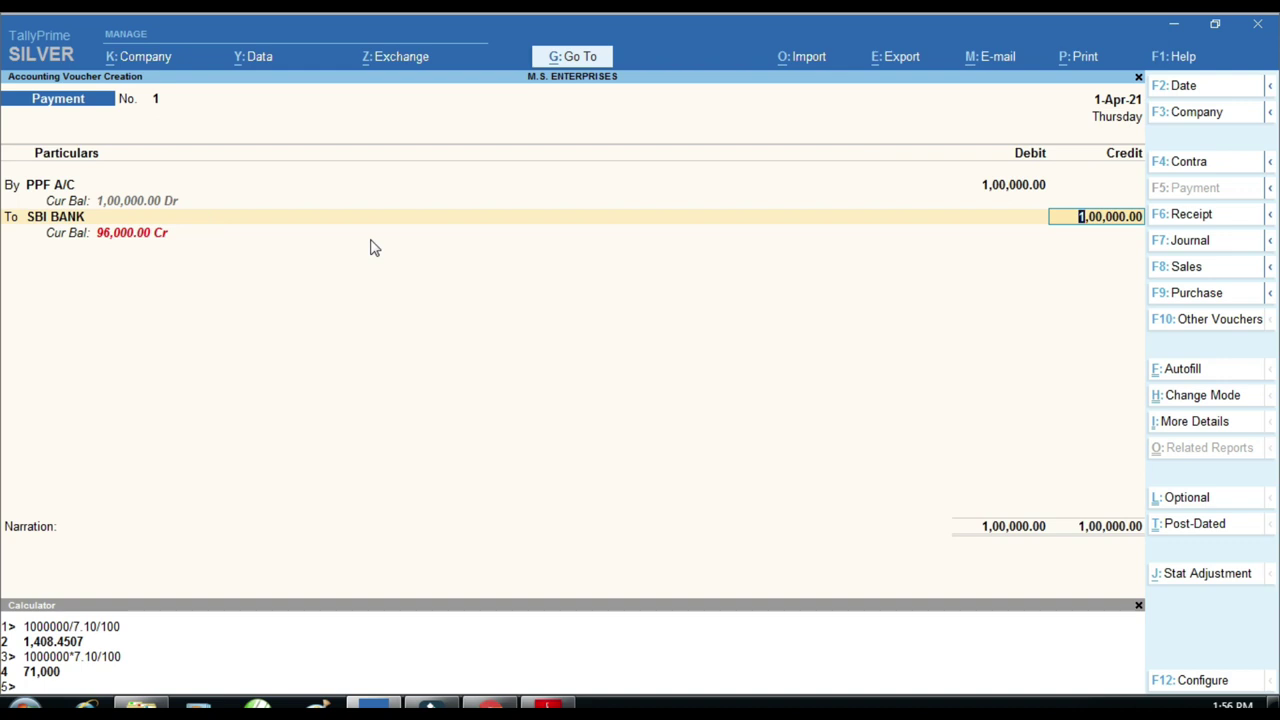
Accept the 100000 credit to SBI BANK with the default Cheque bank allocation and save the payment voucher without a narration.
{"action": "key", "text": "Return"}
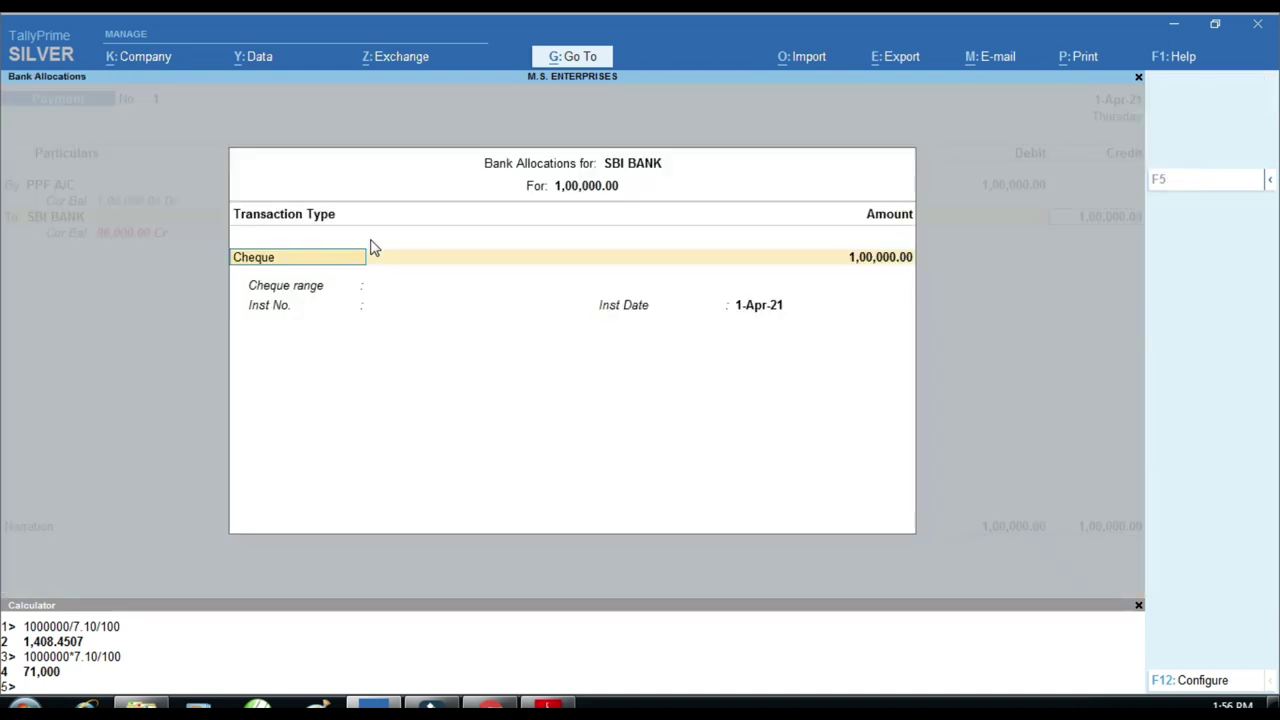
{"action": "key", "text": "Return"}
{"action": "key", "text": "Return"}
{"action": "key", "text": "Return"}
{"action": "key", "text": "Return"}
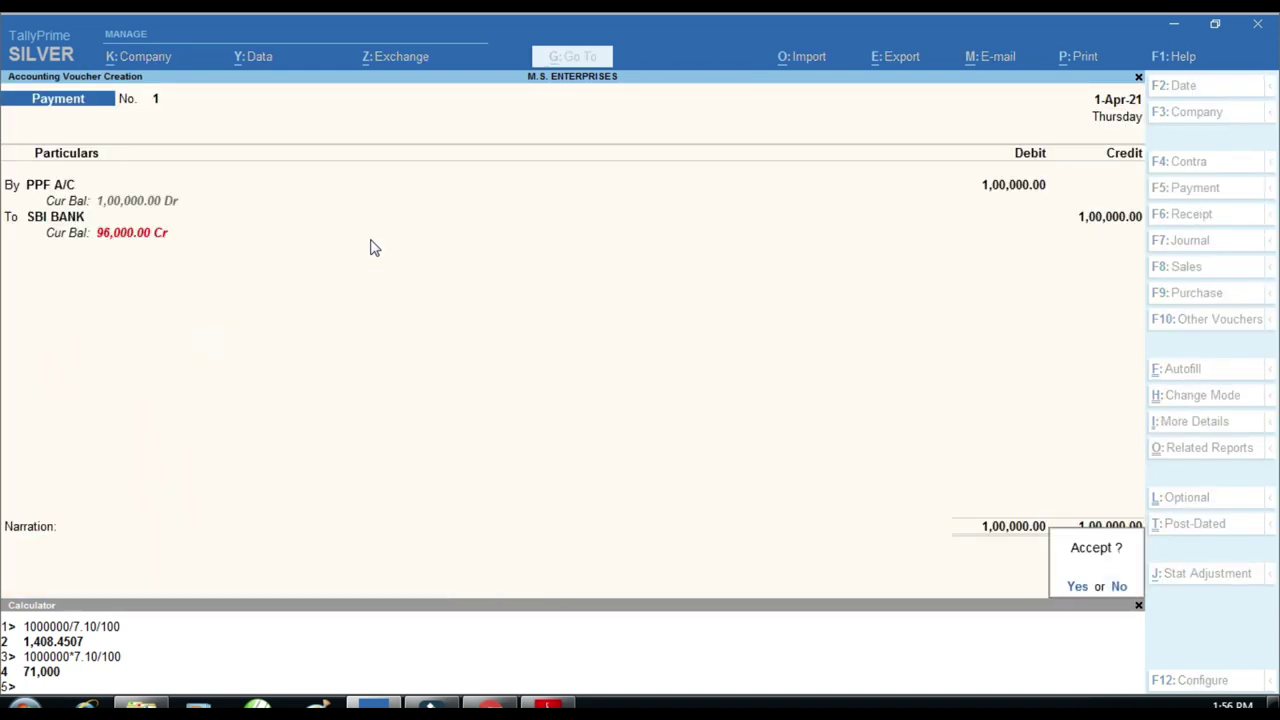
{"action": "key", "text": "Return"}
Reopen the saved payment voucher for review, quit it without saving changes, and return to the Gateway of Tally.
{"action": "key", "text": "Page_Up"}
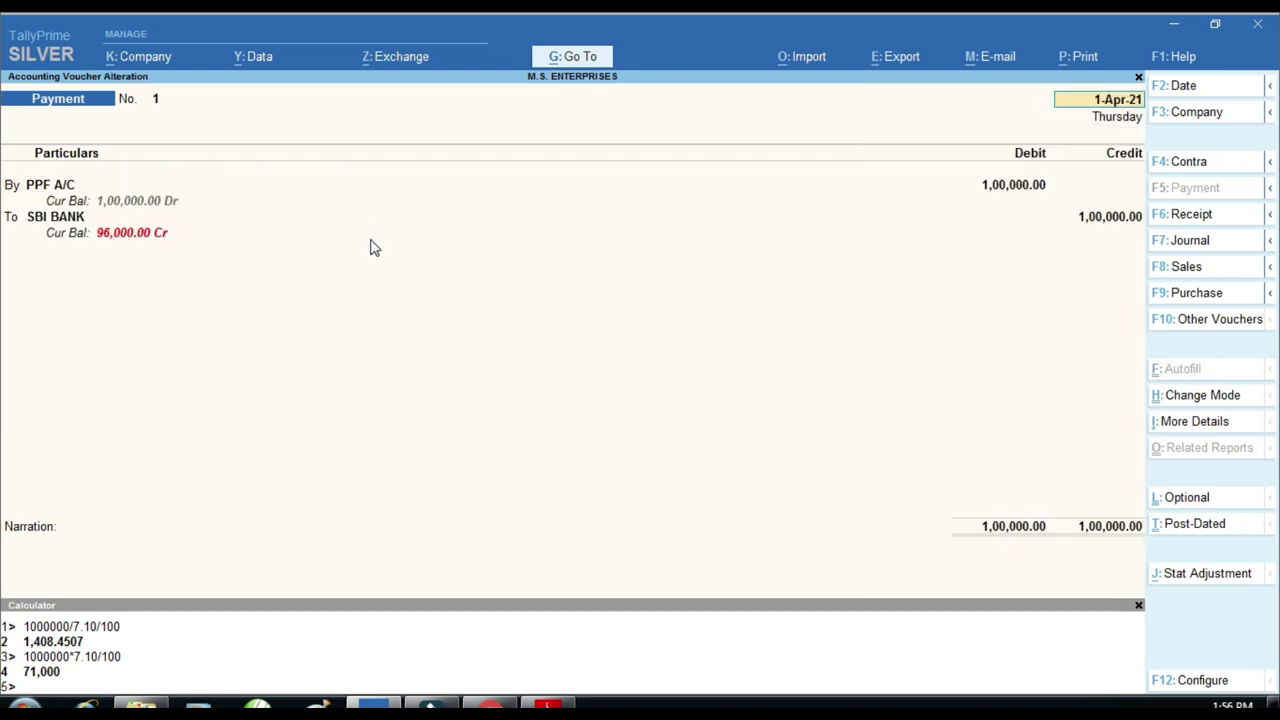
{"action": "key", "text": "BackSpace"}
{"action": "key", "text": "Escape"}
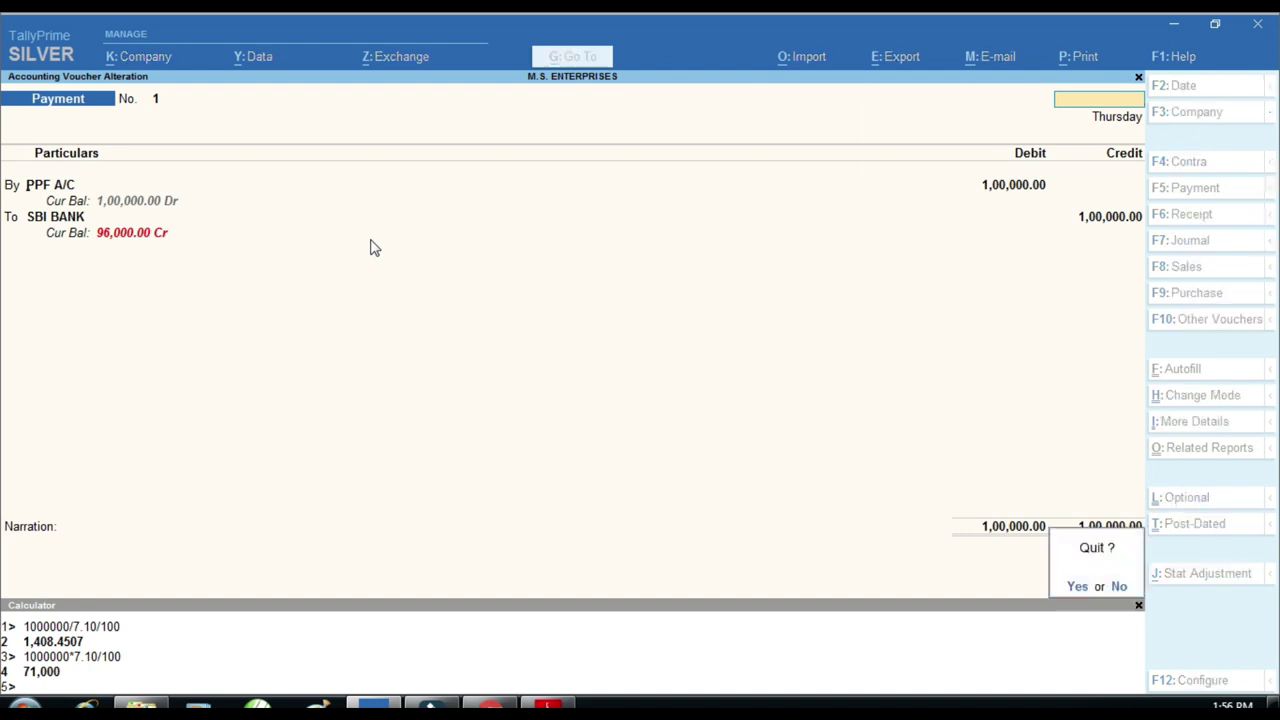
{"action": "key", "text": "y"}
{"action": "key", "text": "Escape"}
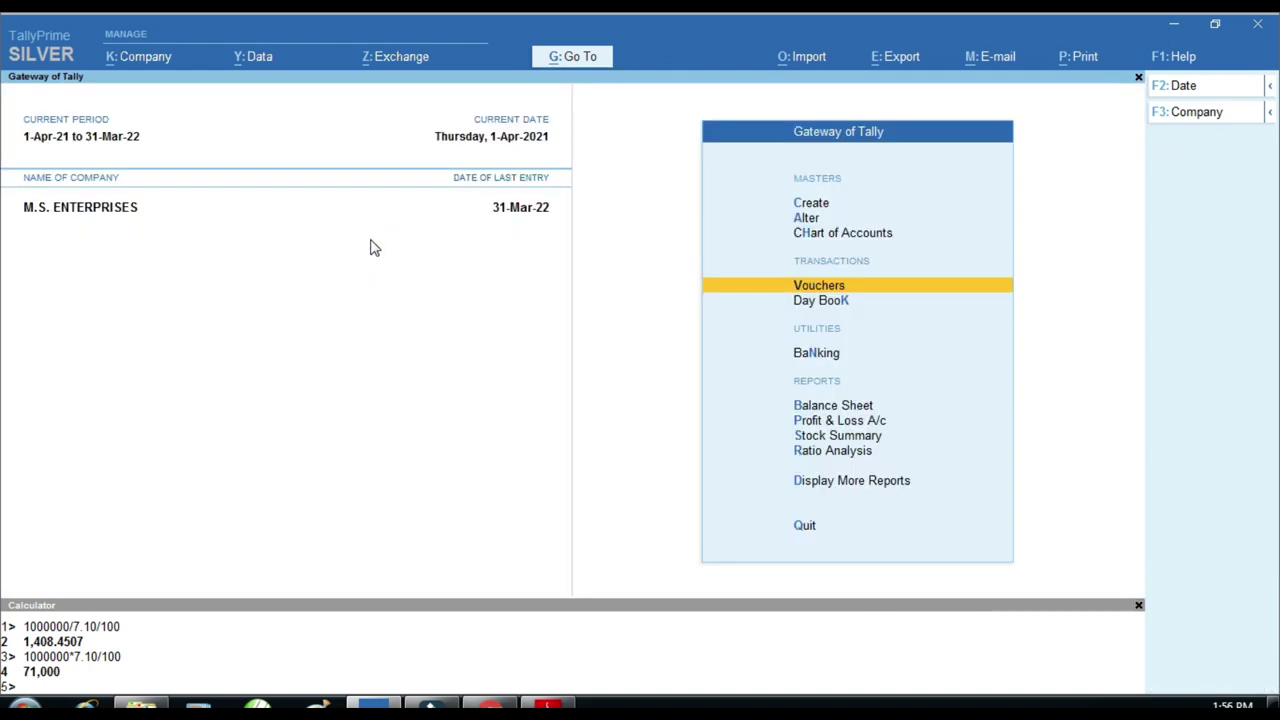
Open the detailed Balance Sheet and examine how PPF A/C appears under Investments on the assets side.
{"action": "key", "text": "b"}
{"action": "key", "text": "Right"}
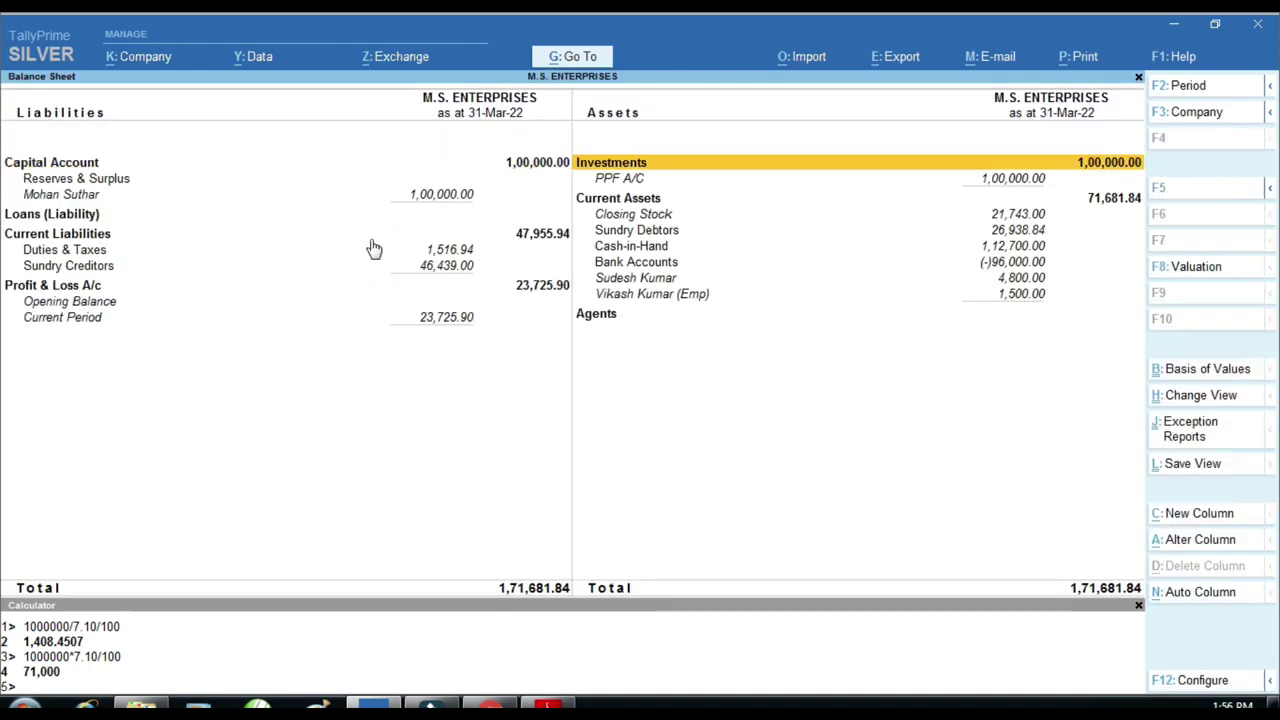
{"action": "key", "text": "Down"}
{"action": "key", "text": "Down"}
{"action": "key", "text": "Down"}
{"action": "key", "text": "Down"}
{"action": "key", "text": "Up"}
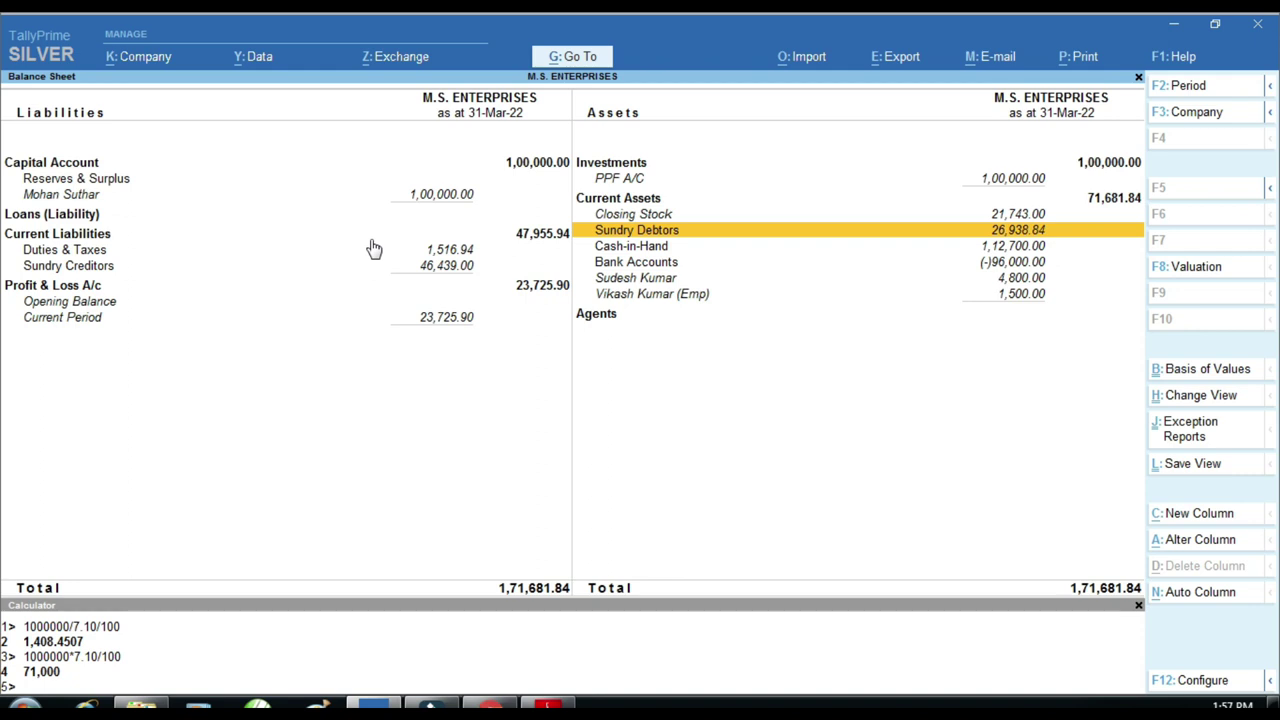
{"action": "key", "text": "Up"}
{"action": "key", "text": "Up"}
{"action": "key", "text": "Up"}
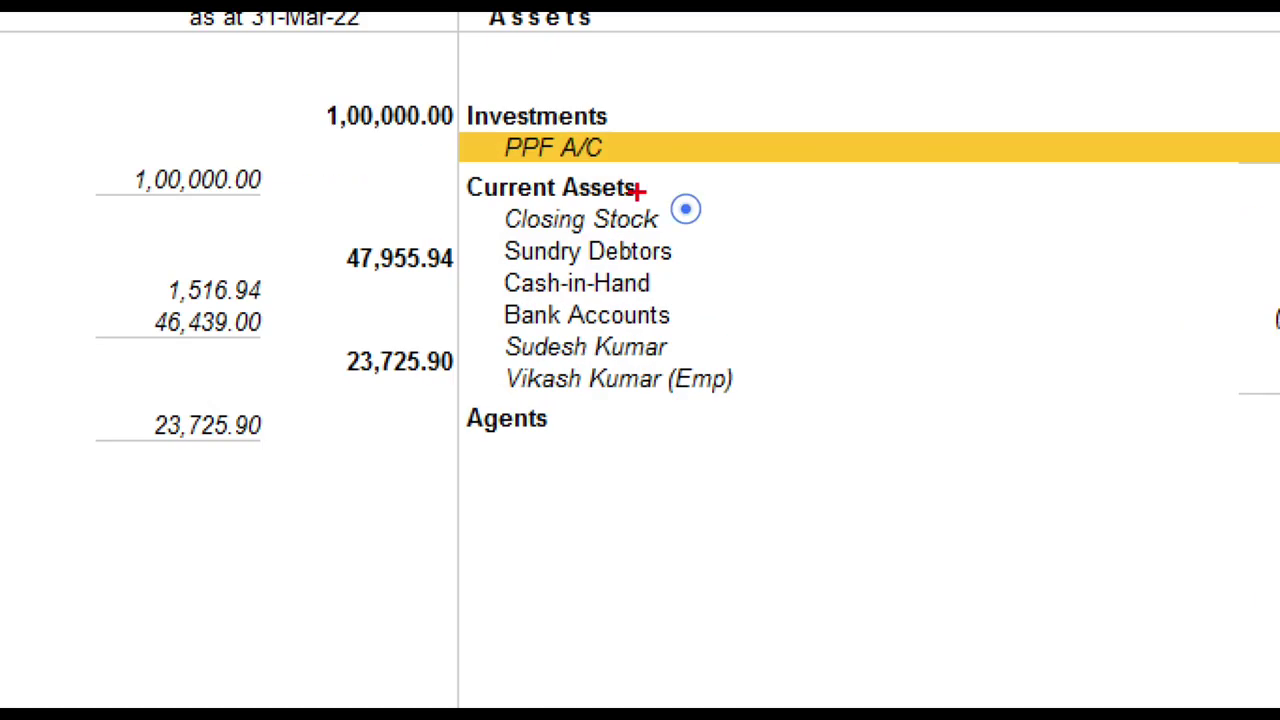
{"action": "mouse_move", "coordinate": [455, 97]}
{"action": "left_mouse_down"}
{"action": "mouse_move", "coordinate": [594, 166]}
{"action": "mouse_move", "coordinate": [655, 177]}
{"action": "left_mouse_up"}
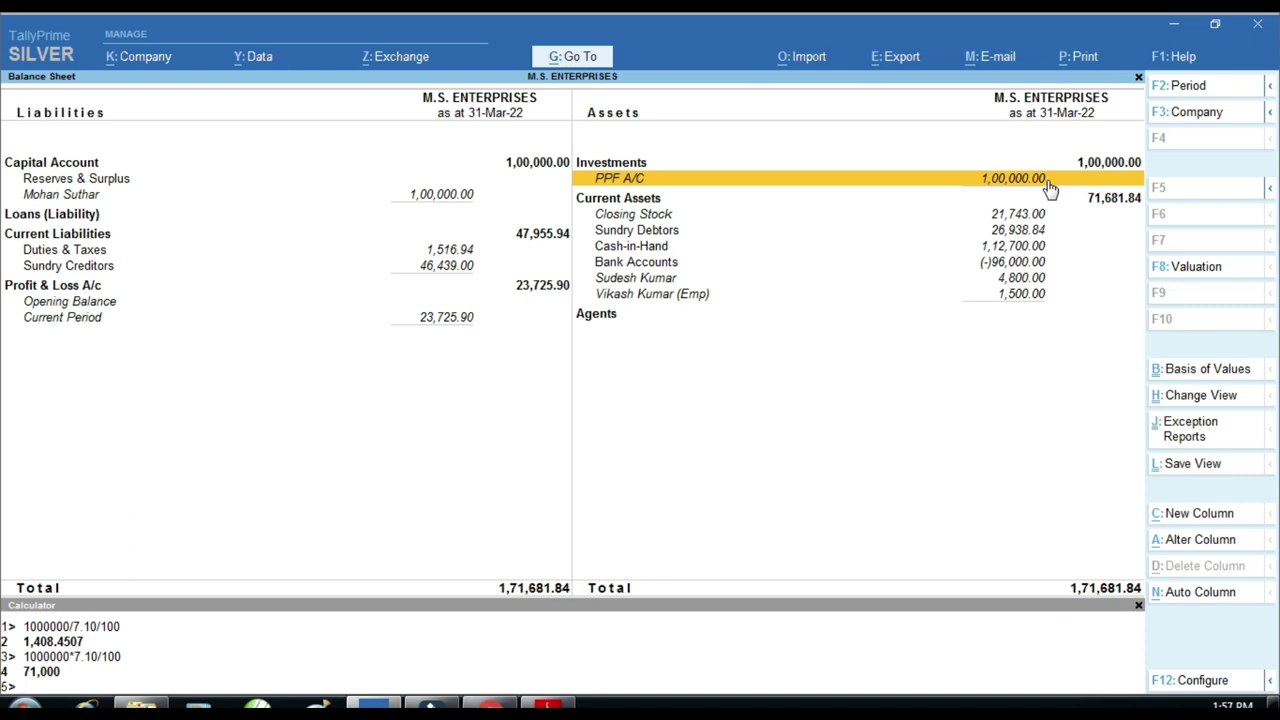
Leave the Balance Sheet, start a journal voucher and debit PPF A/C with 7110.
{"action": "key", "text": "Escape"}
{"action": "key", "text": "Escape"}
{"action": "key", "text": "n"}
{"action": "key", "text": "Down"}
{"action": "key", "text": "Down"}
{"action": "key", "text": "Down"}
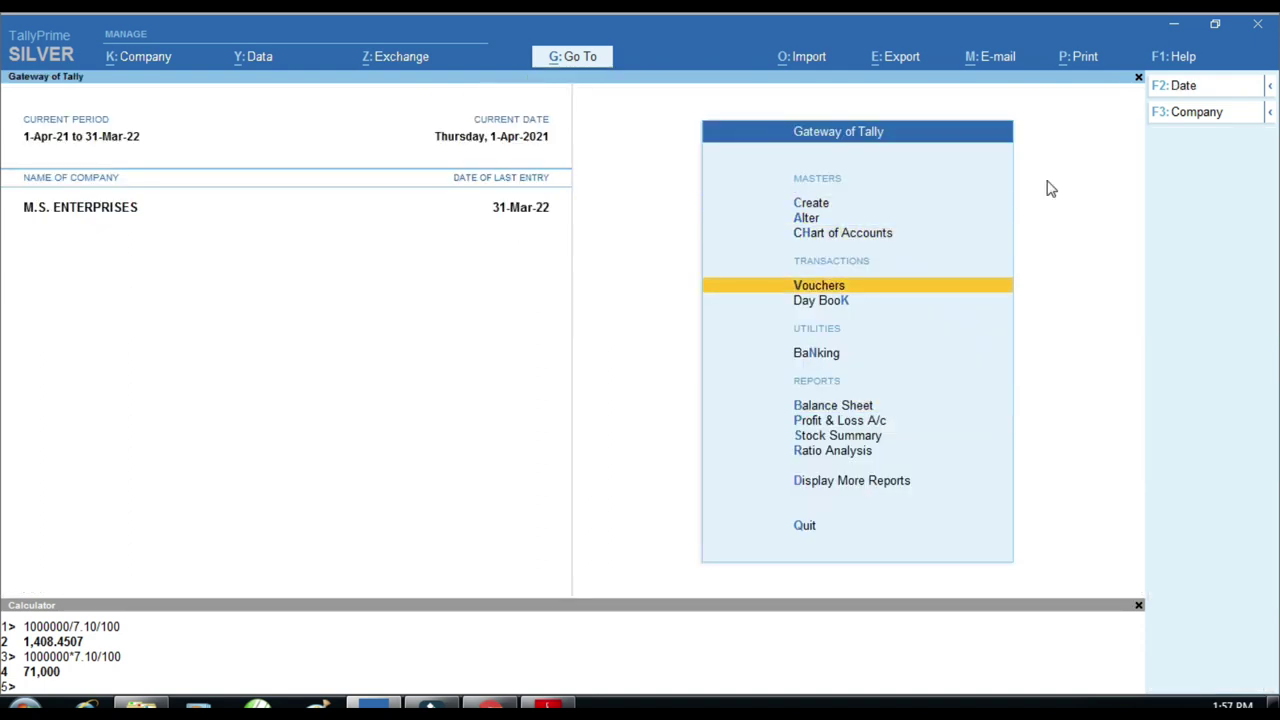
{"action": "key", "text": "Return"}
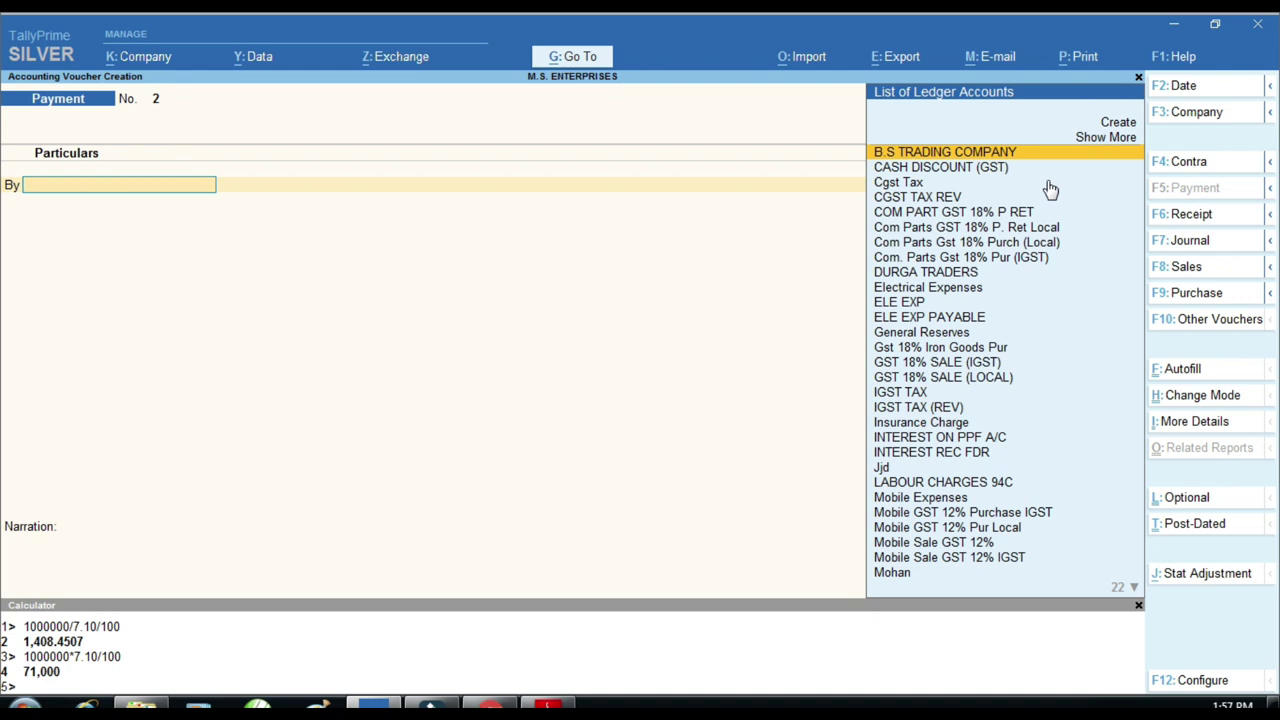
{"action": "key", "text": "F7"}
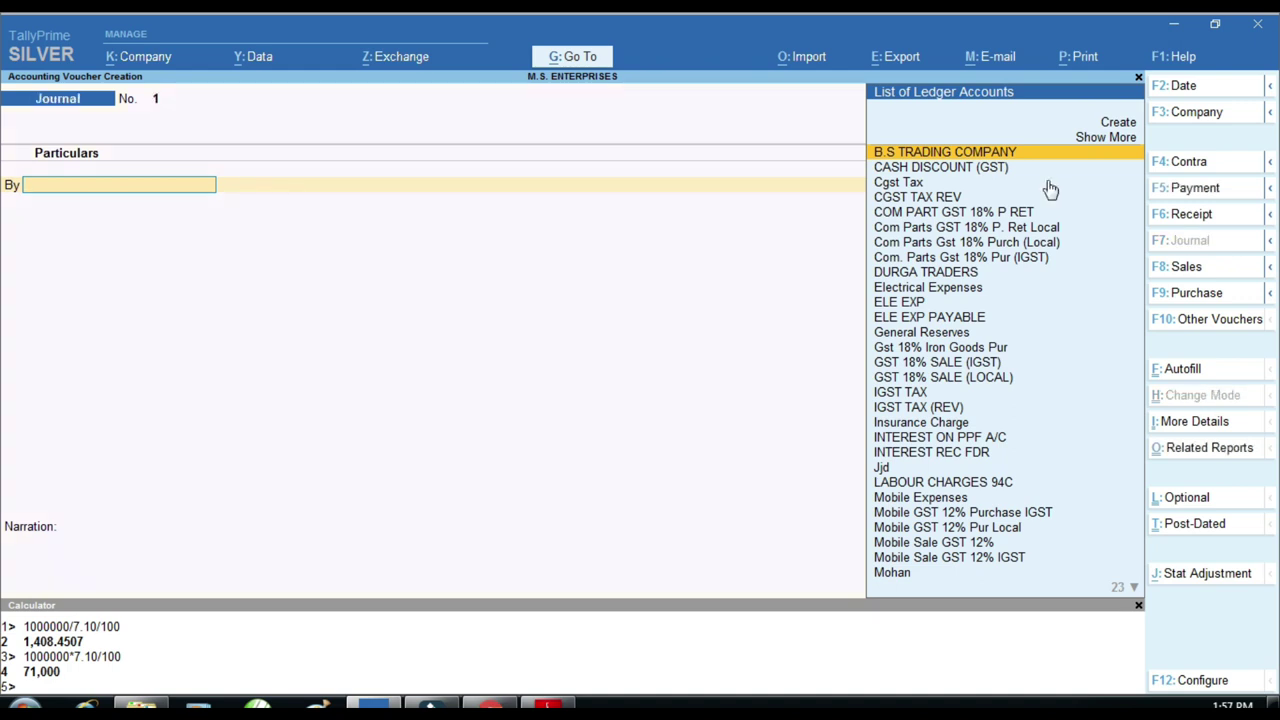
{"action": "type", "text": "ppf"}
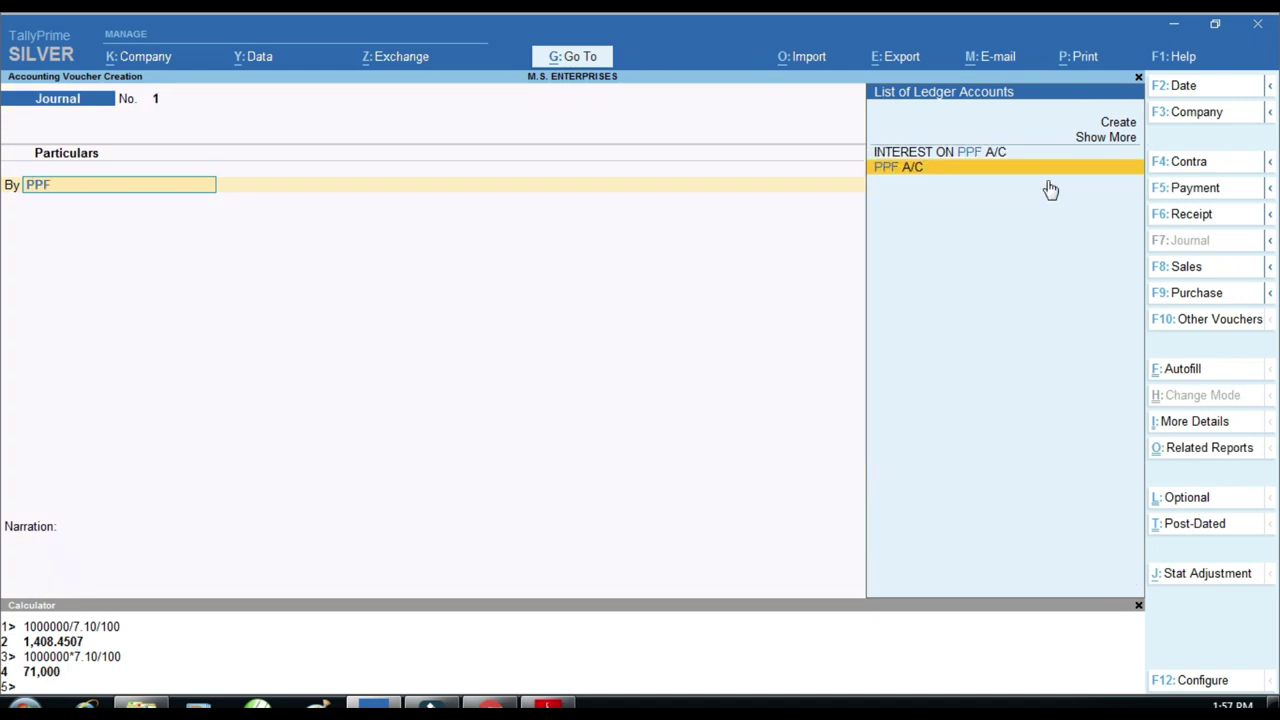
{"action": "key", "text": "Return"}
{"action": "type", "text": "7110"}
{"action": "key", "text": "Return"}
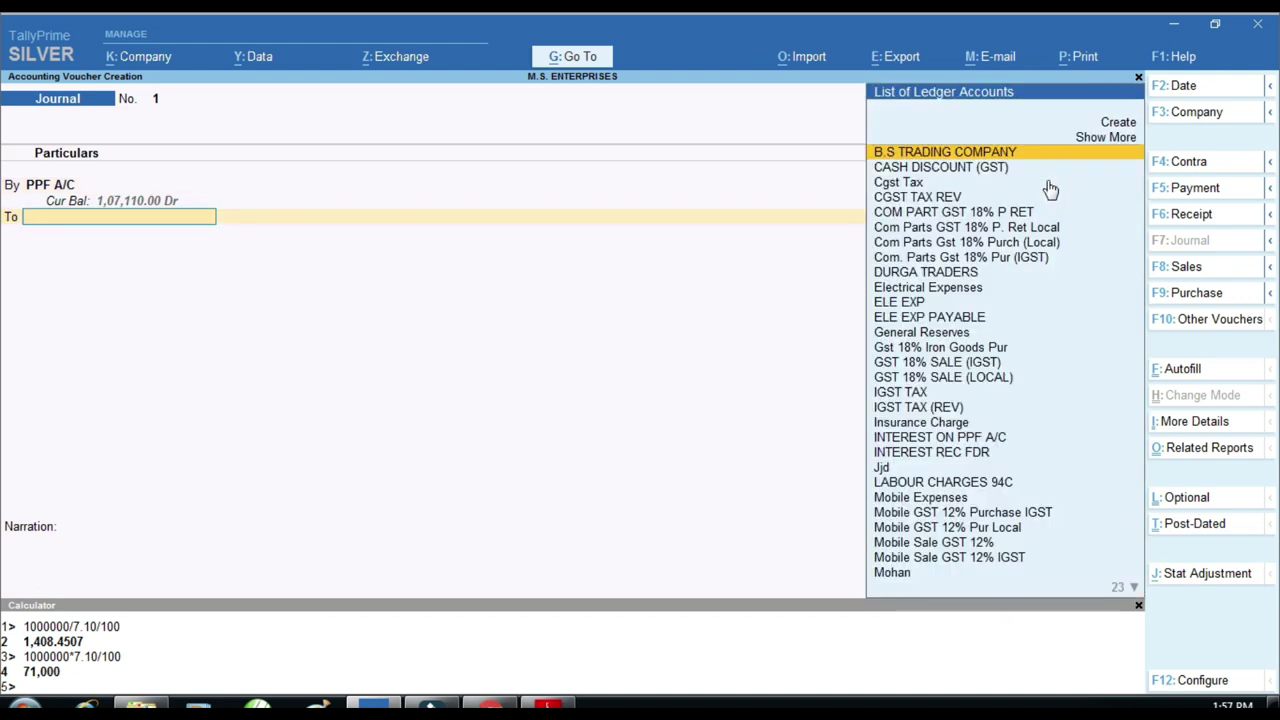
Credit INTEREST ON PPF A/C with 7110, save the journal voucher with the narration YEARLY INTEREST, and return to the Gateway of Tally.
{"action": "type", "text": "INTER"}
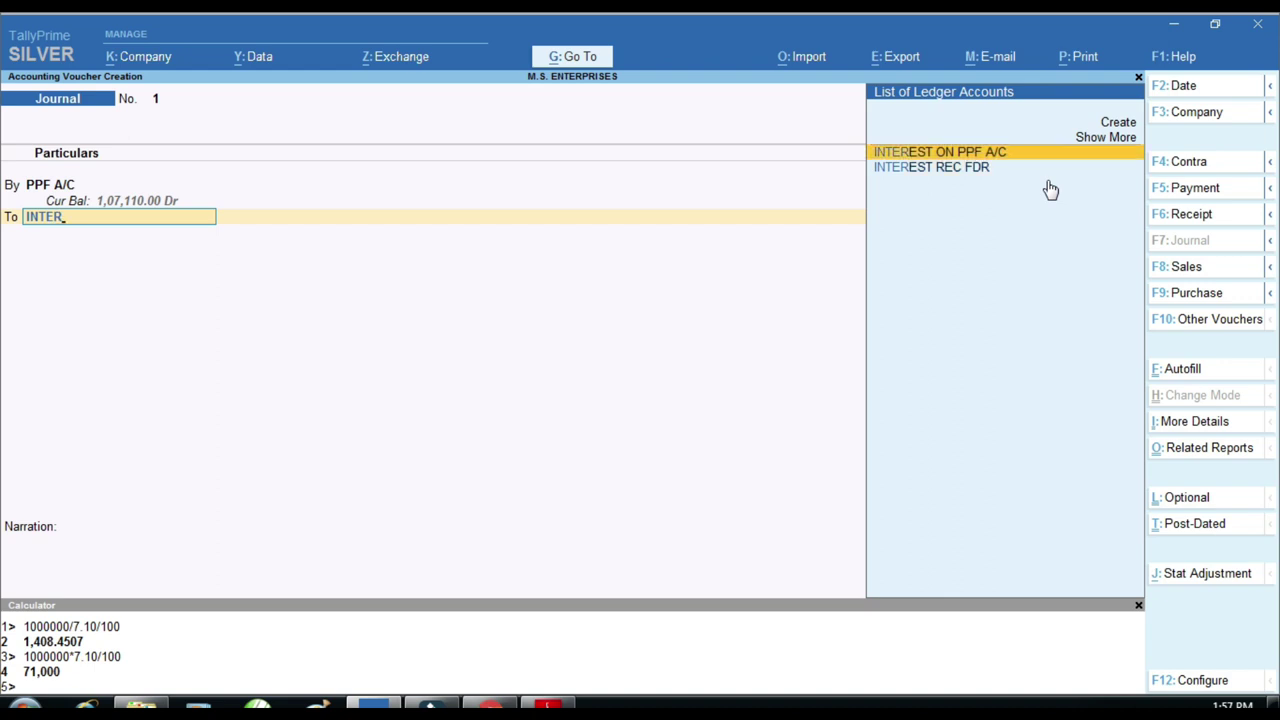
{"action": "key", "text": "Return"}
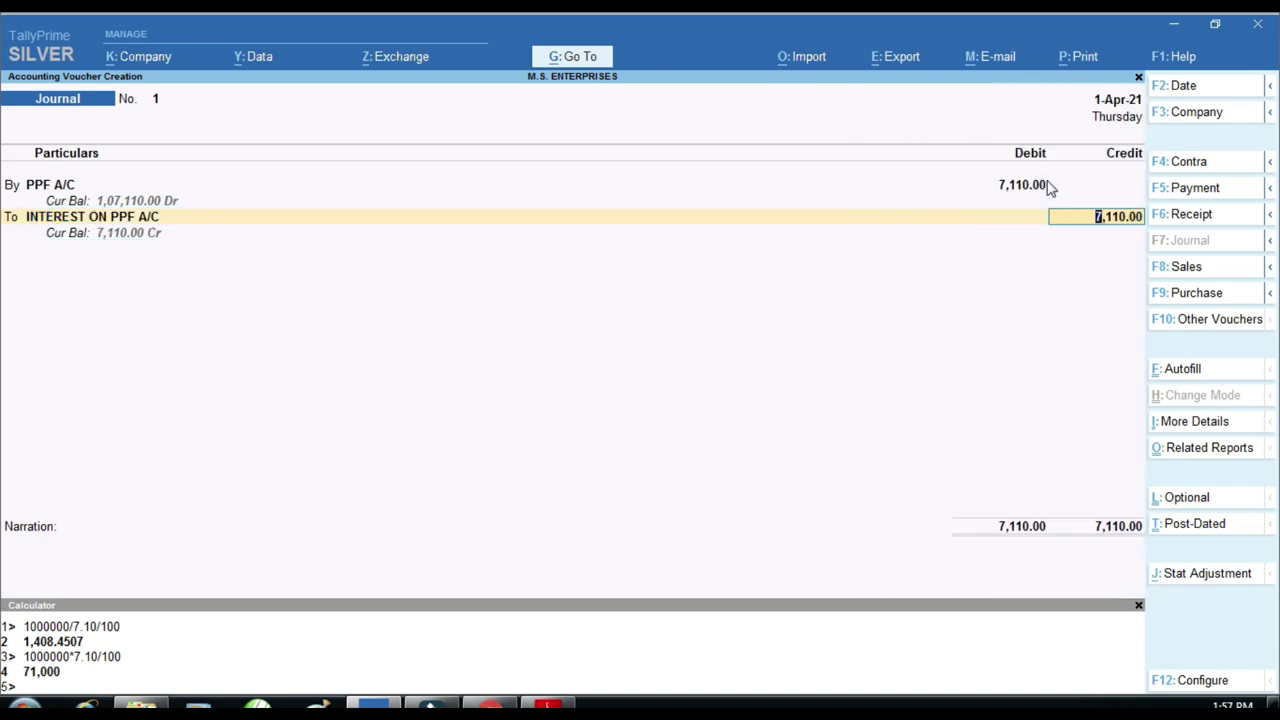
{"action": "key", "text": "Return"}
{"action": "type", "text": "YEARLY INTEREST"}
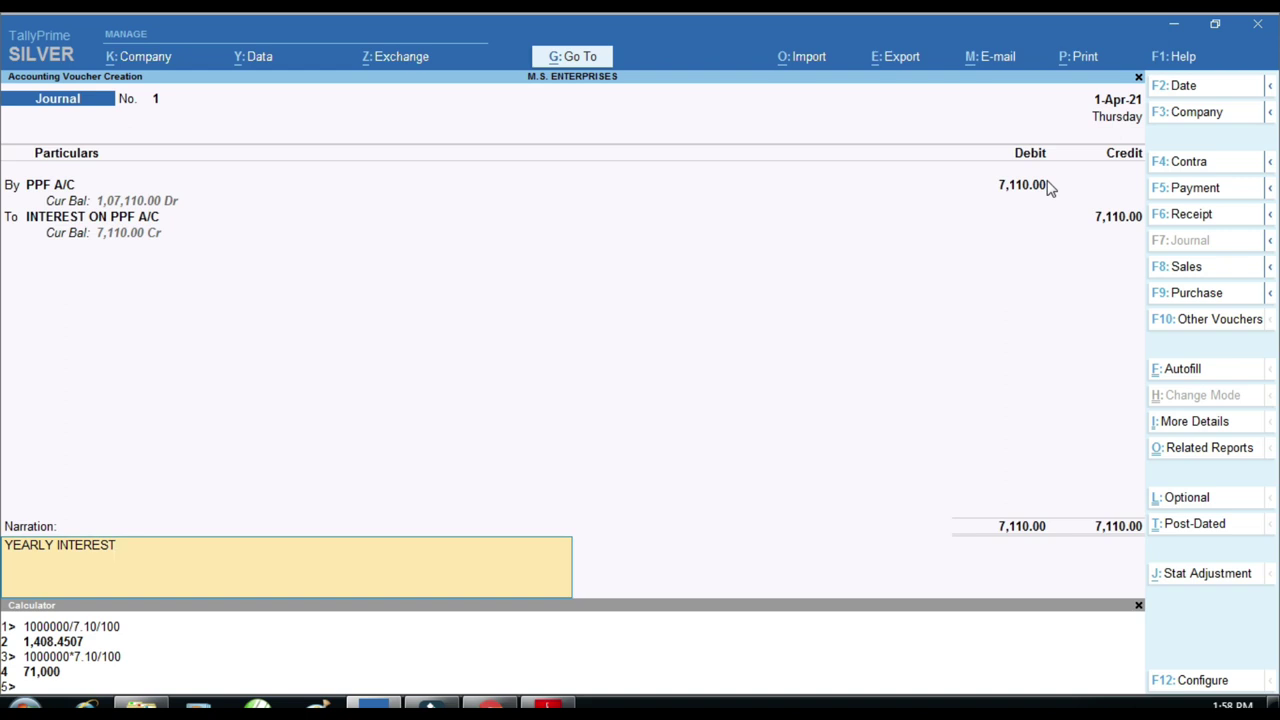
{"action": "key", "text": "Return"}
{"action": "key", "text": "Return"}
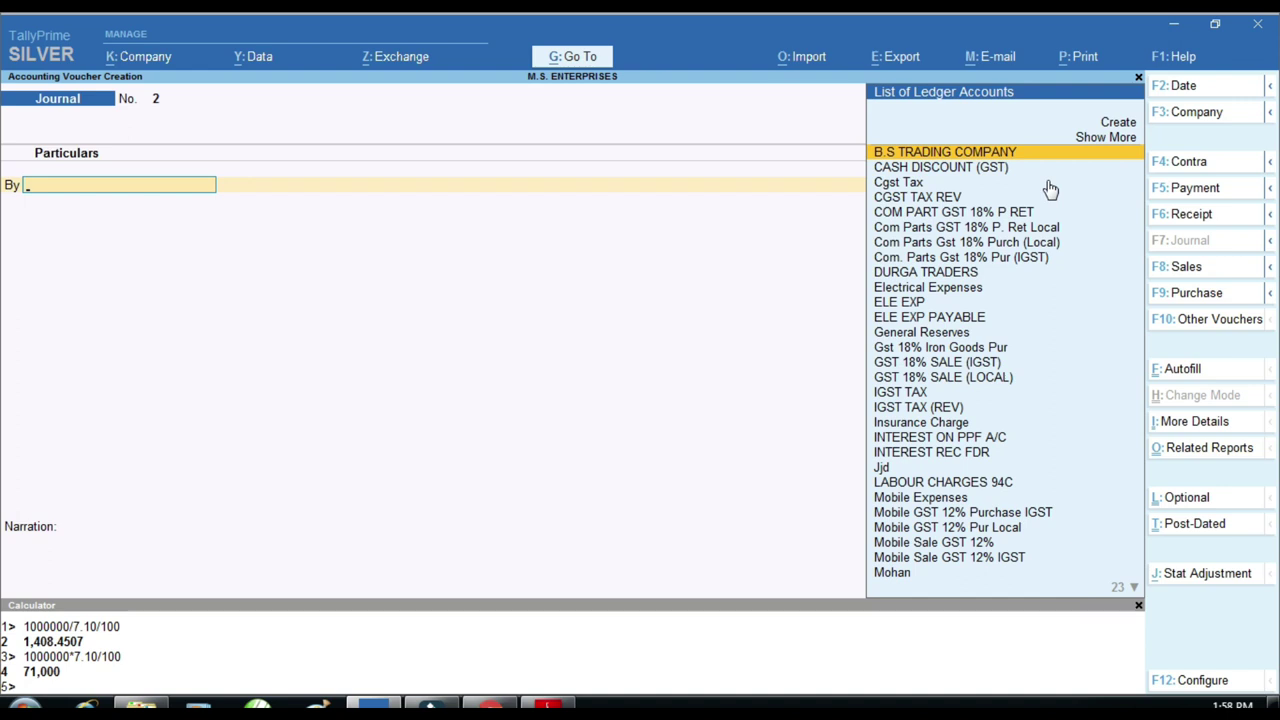
{"action": "key", "text": "Escape"}
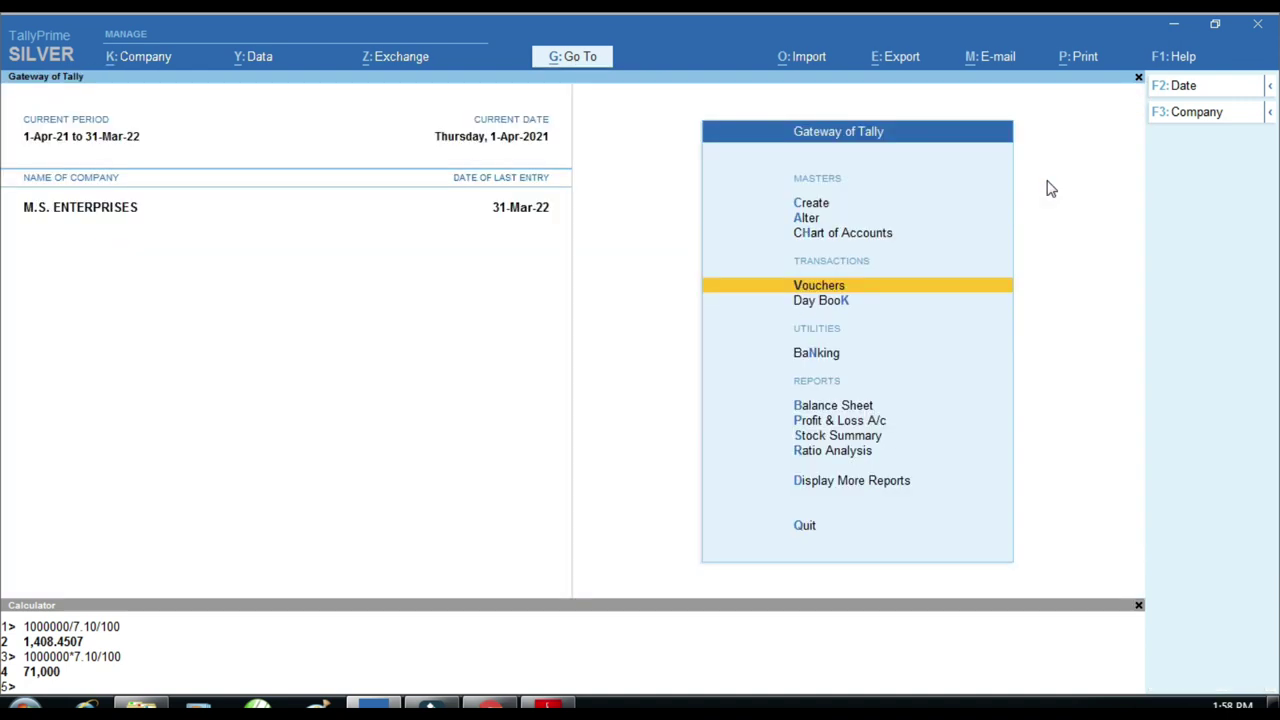
Open the detailed Balance Sheet and examine PPF A/C under Investments and INTEREST ON PPF A/C under Capital Account.
{"action": "key", "text": "b"}
{"action": "key", "text": "alt+f1"}
{"action": "key", "text": "Right"}
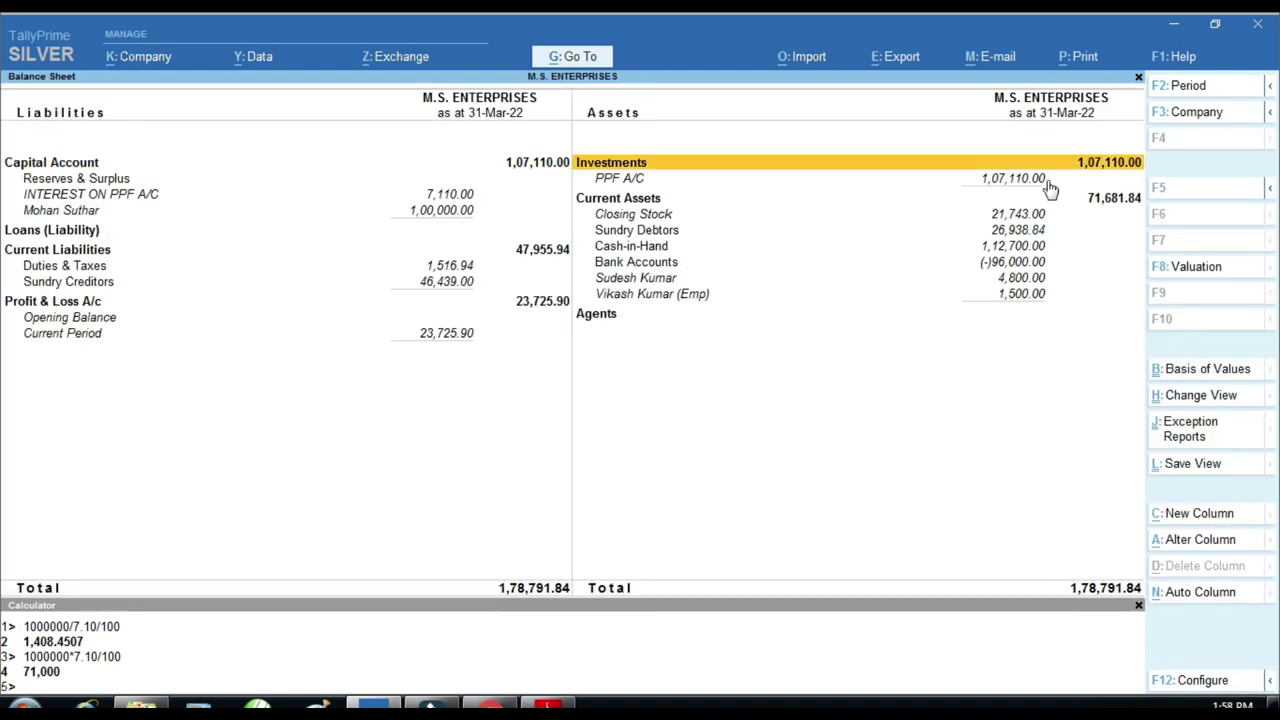
{"action": "key", "text": "Down"}
{"action": "key", "text": "ctrl"}
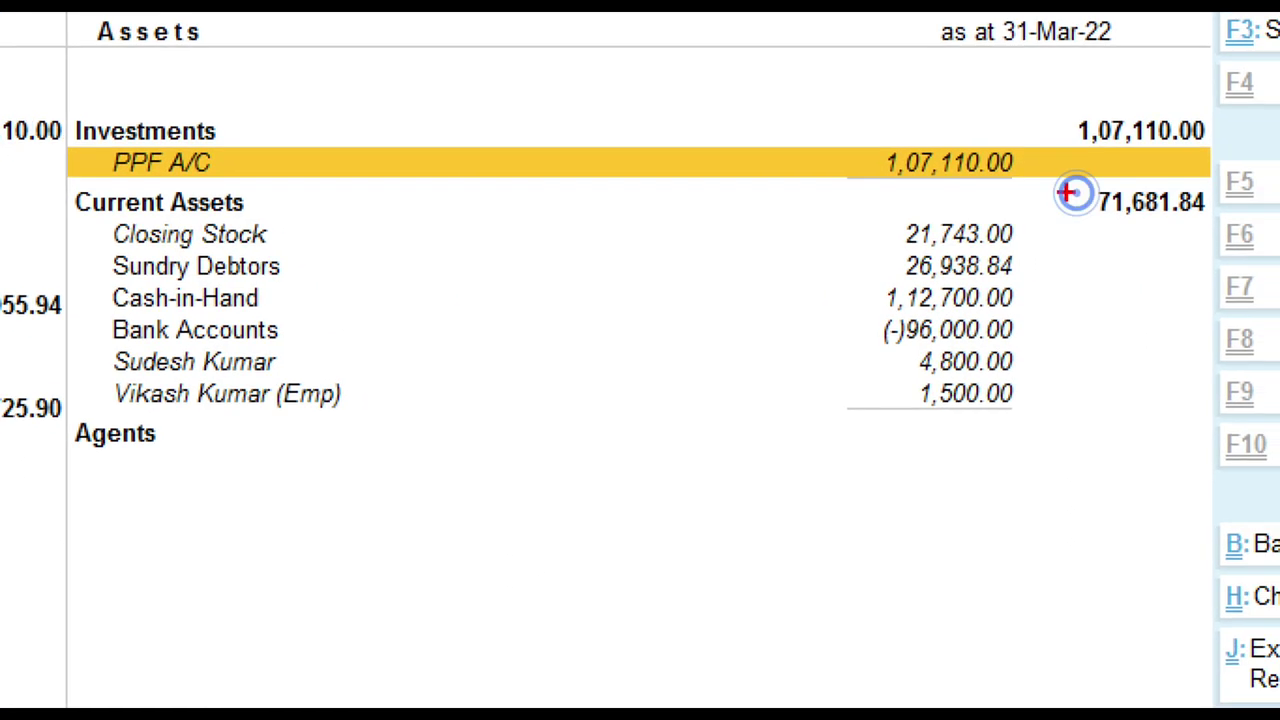
{"action": "left_click_drag", "start_coordinate": [846, 131], "coordinate": [1015, 209]}
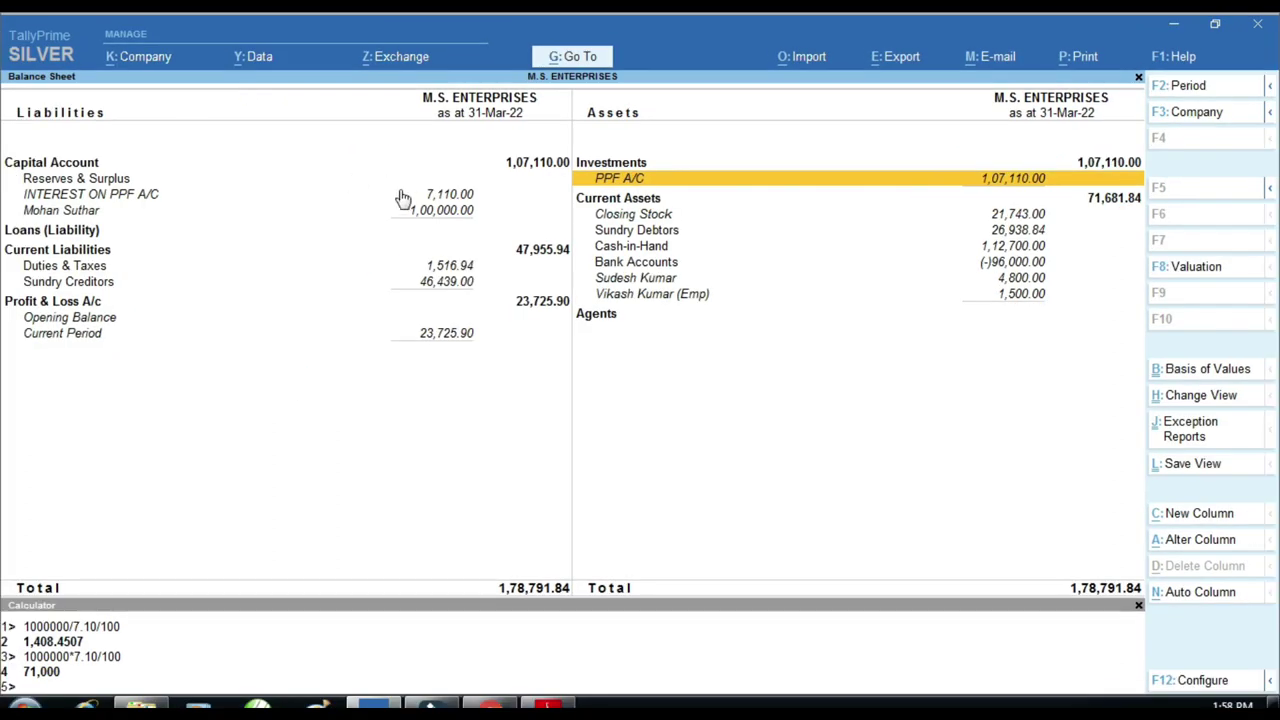
{"action": "key", "text": "ctrl"}
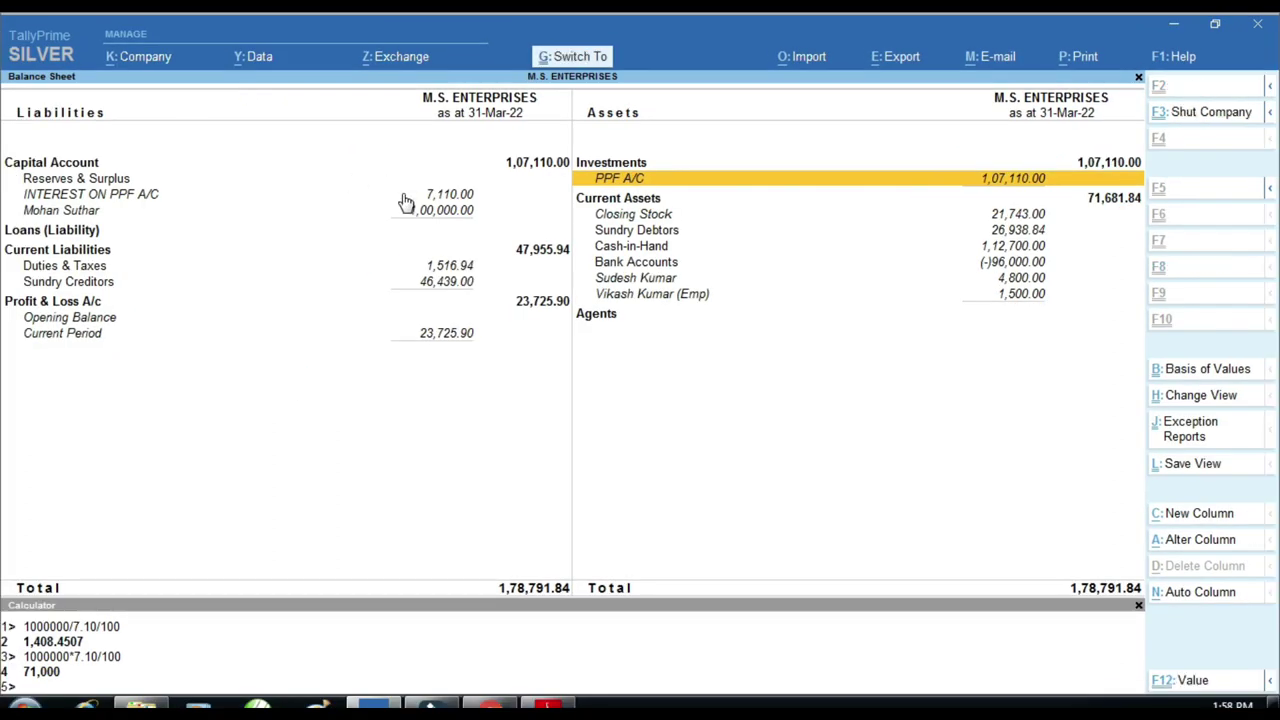